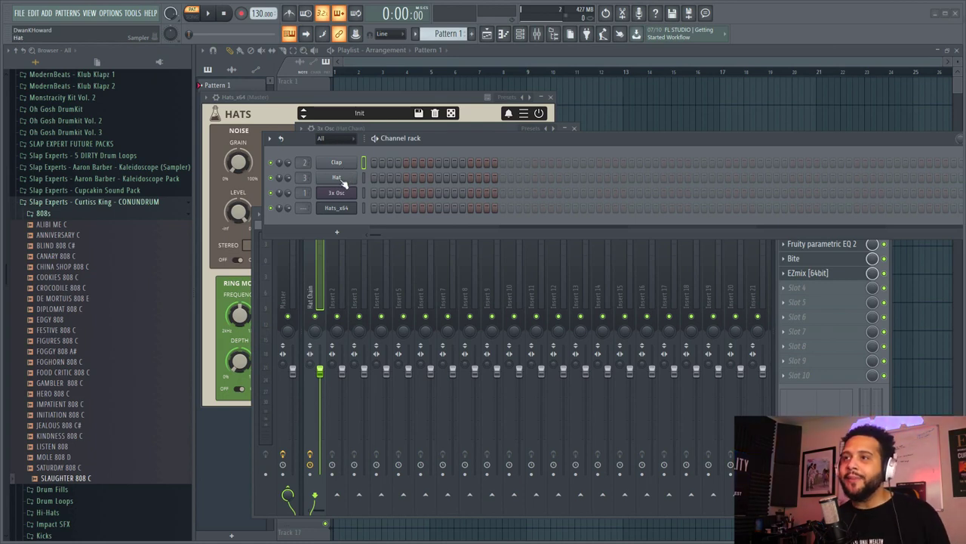
# Step: View the Hat channel's sampler settings and return to the channel rack
pyautogui.click(339, 179)
pyautogui.moveTo(381, 104); pyautogui.dragTo(467, 101)
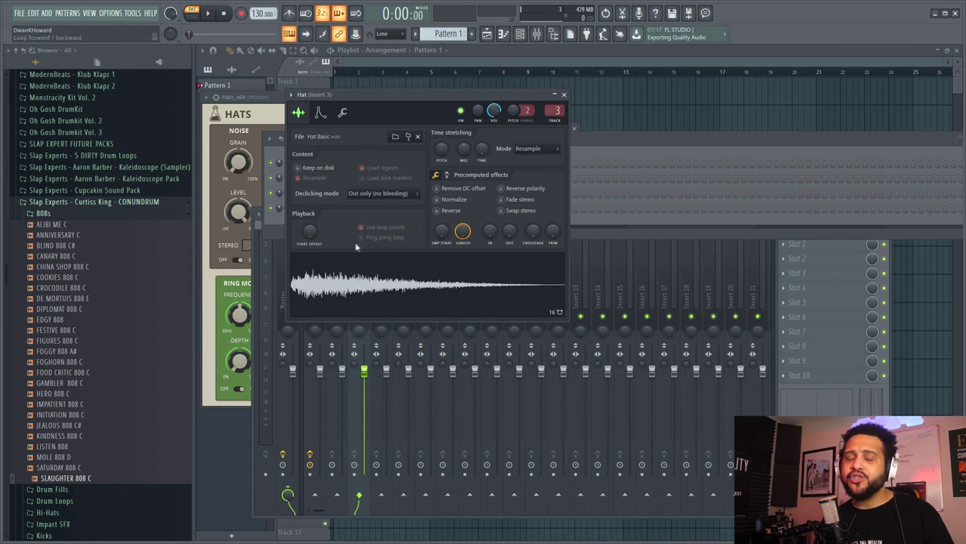
pyautogui.click(616, 145)
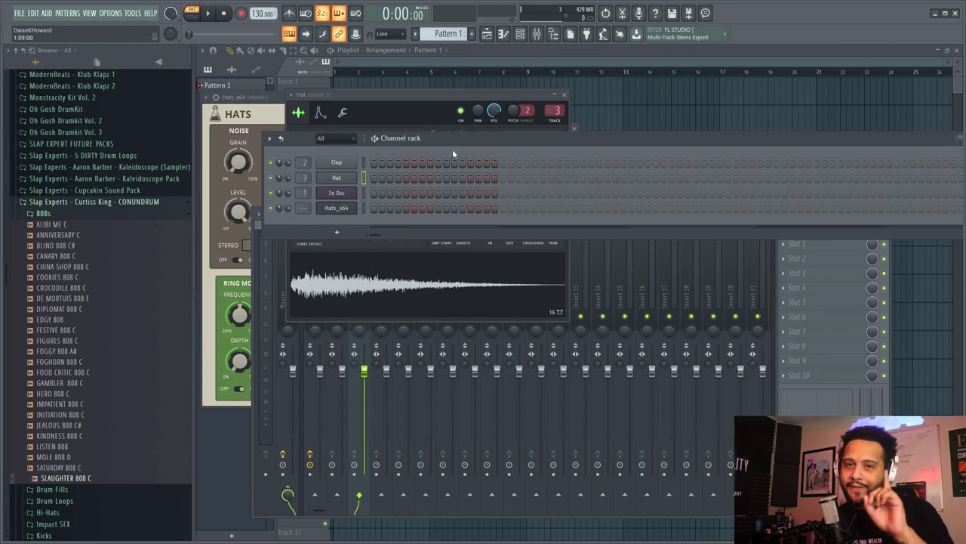
# Step: Open the Clap channel's sampler, audition the sample, and tighten it by raising the fade-out and lowering the length
pyautogui.click(340, 163)
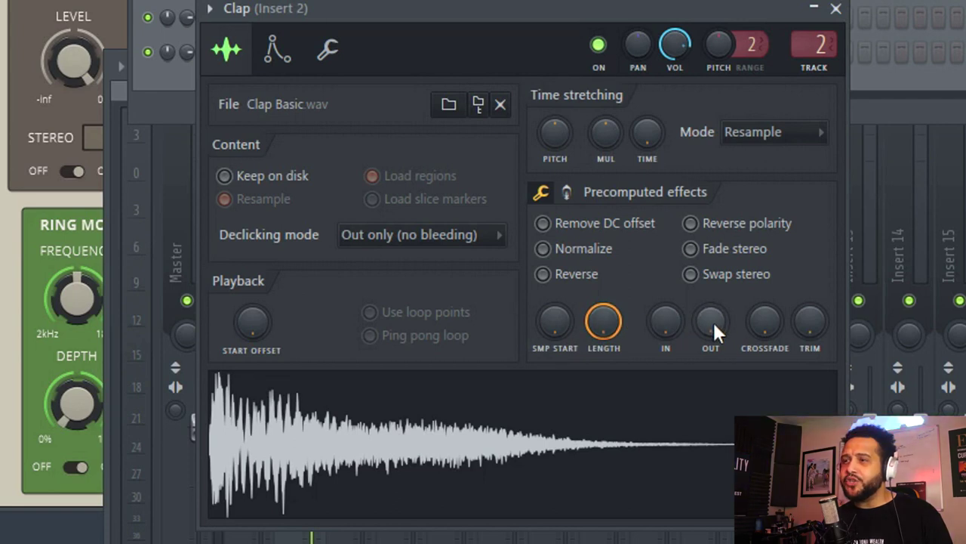
pyautogui.click(499, 446)
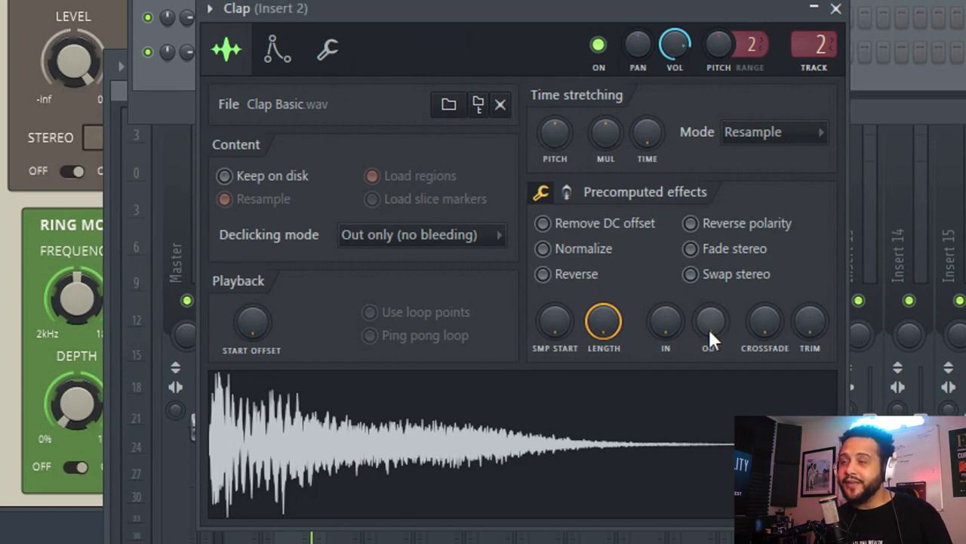
pyautogui.moveTo(708, 327); pyautogui.dragTo(708, 290)
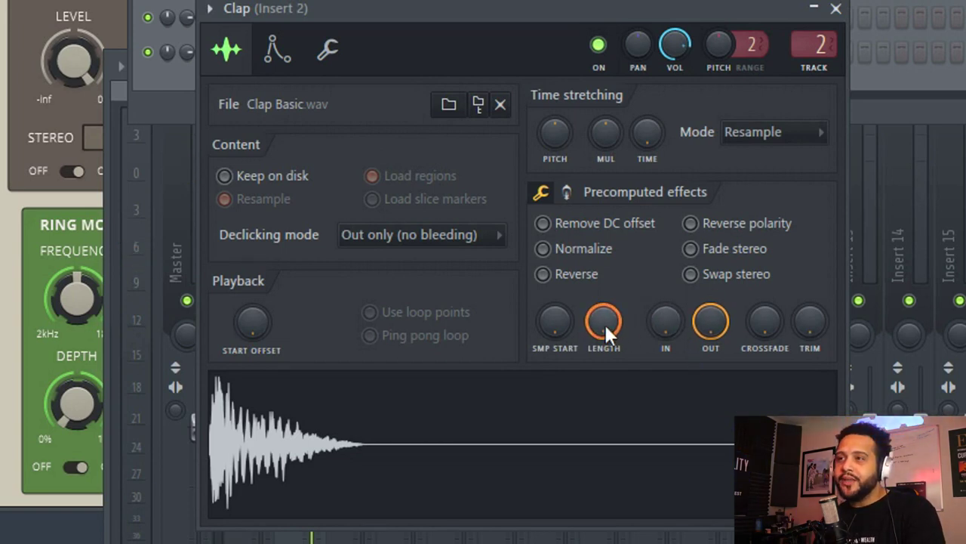
pyautogui.moveTo(603, 320); pyautogui.dragTo(604, 362)
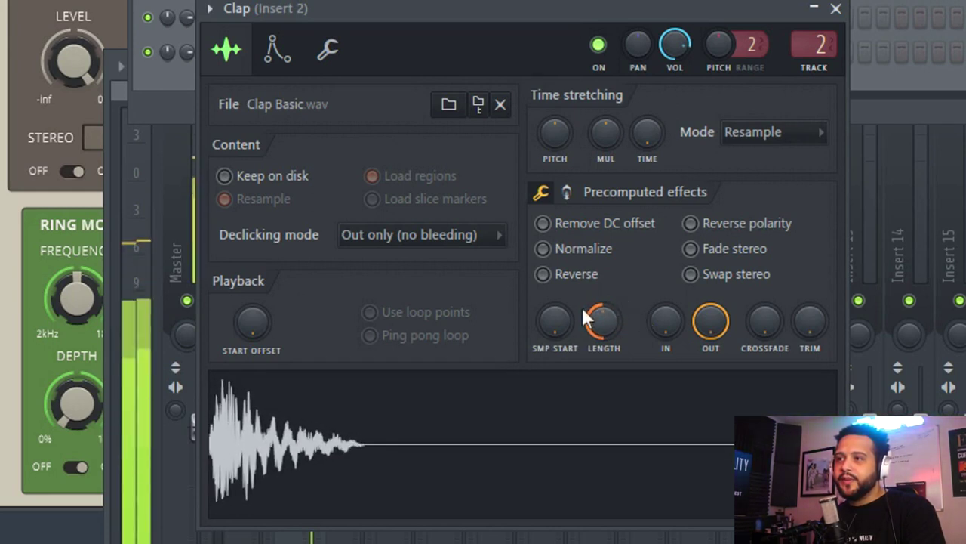
pyautogui.moveTo(597, 318); pyautogui.dragTo(596, 333)
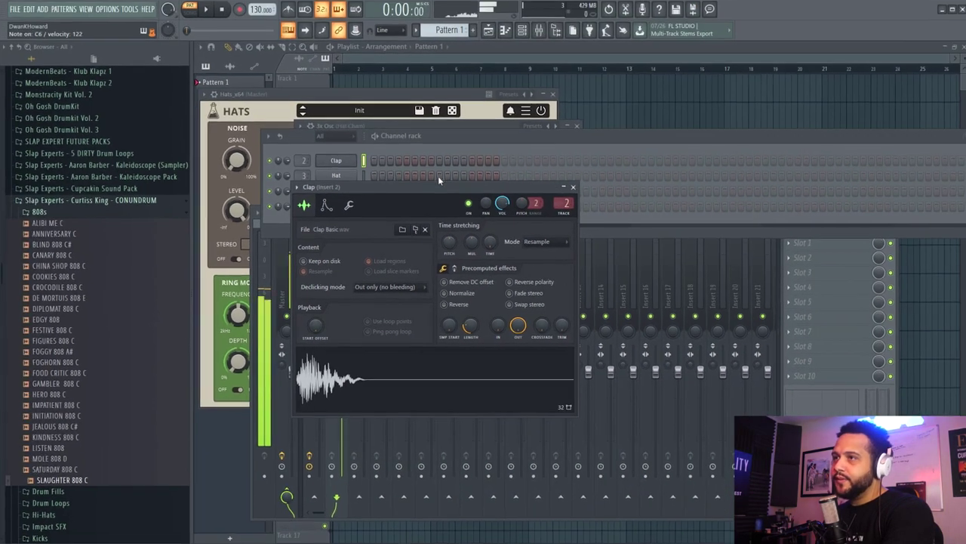
# Step: Open the Clap channel's piano roll and place eight C6 notes, one on every beat of bars 1 and 2
pyautogui.click(442, 137)
pyautogui.rightClick(352, 160)
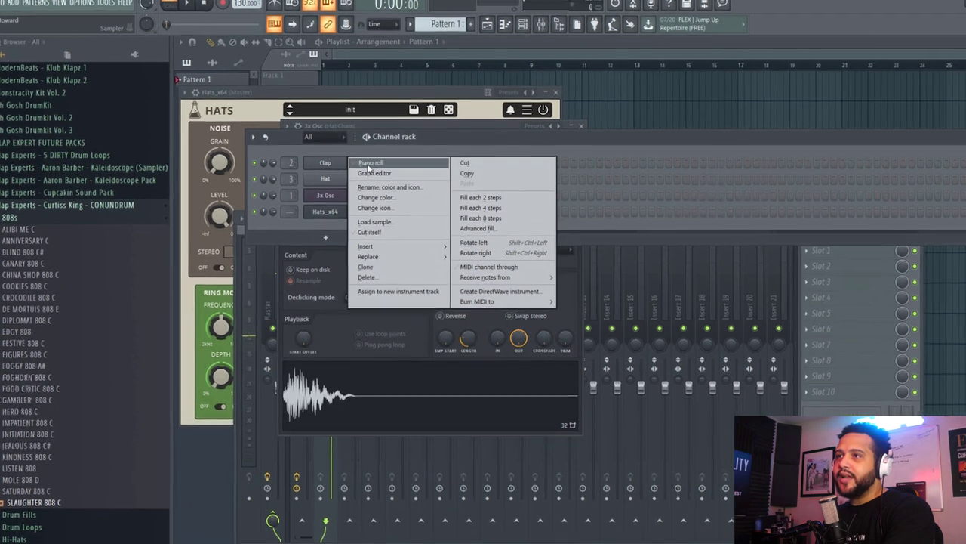
pyautogui.click(376, 162)
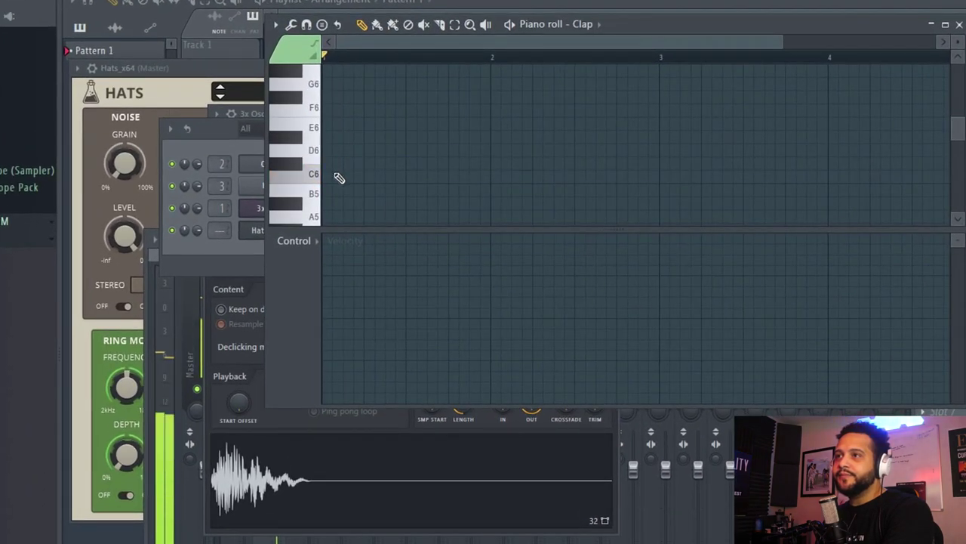
pyautogui.click(333, 176)
pyautogui.click(371, 177)
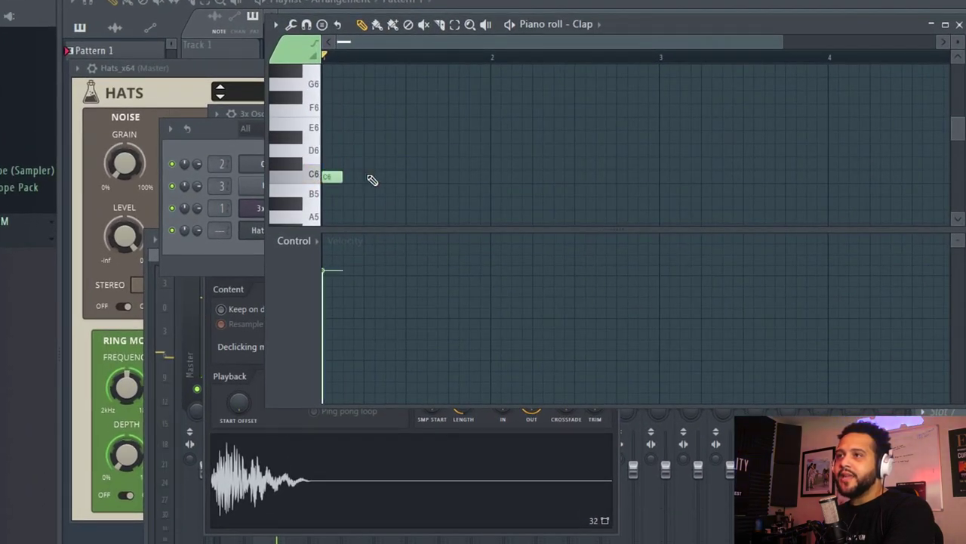
pyautogui.click(413, 176)
pyautogui.click(456, 176)
pyautogui.click(498, 177)
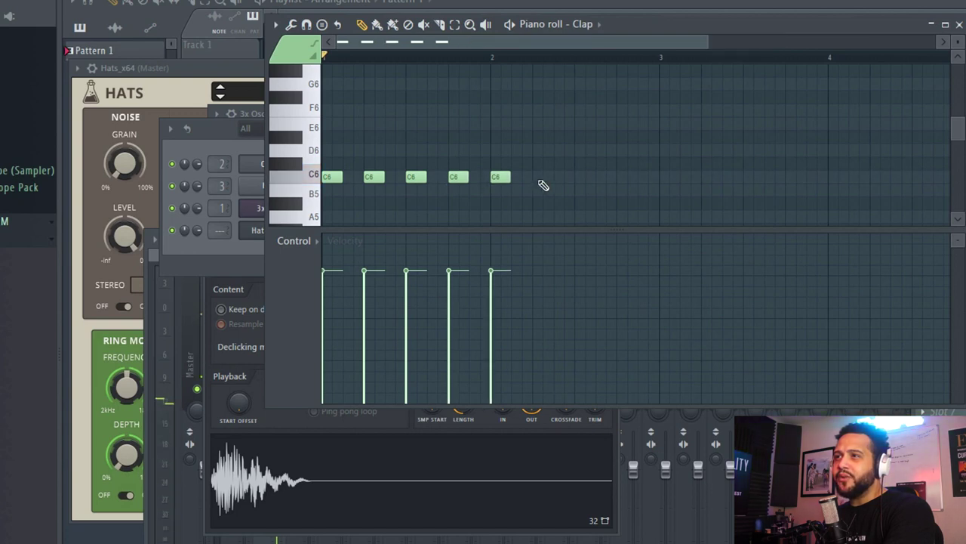
pyautogui.click(540, 178)
pyautogui.click(583, 179)
pyautogui.click(625, 178)
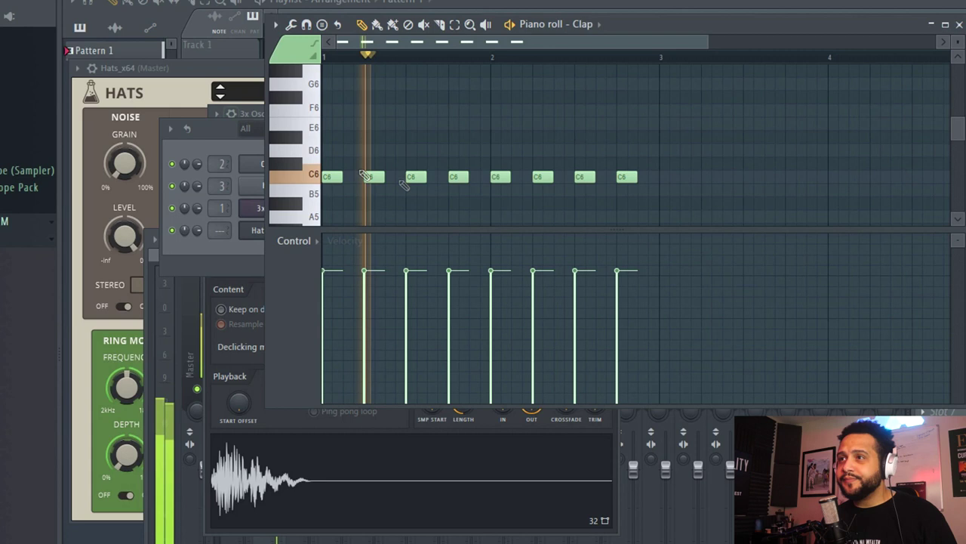
# Step: Add short C6 hits between the beats of bar 1 during playback: two after beat 1 and one each after beats 2, 3 and 4
pyautogui.click(351, 177)
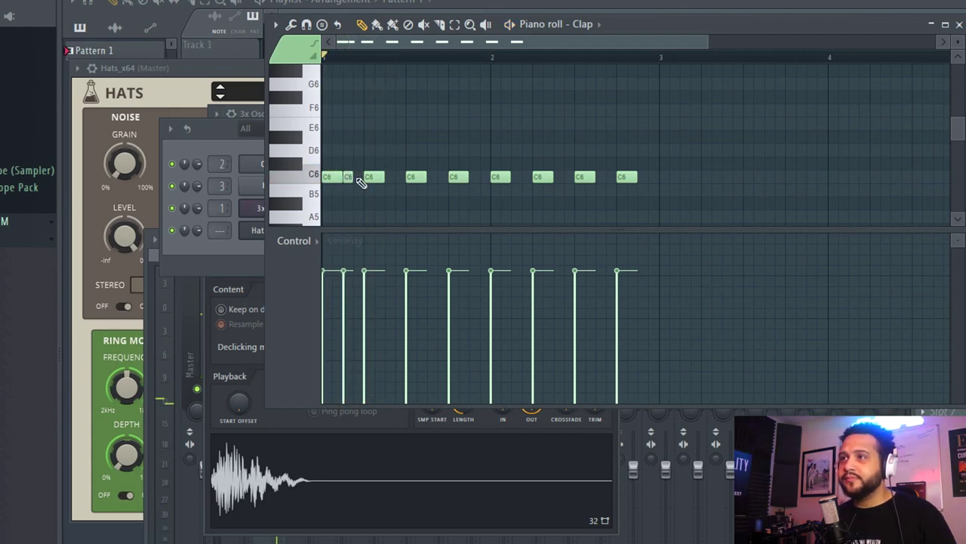
pyautogui.click(357, 178)
pyautogui.press('space')
pyautogui.press('space')
pyautogui.press('space')
pyautogui.click(388, 178)
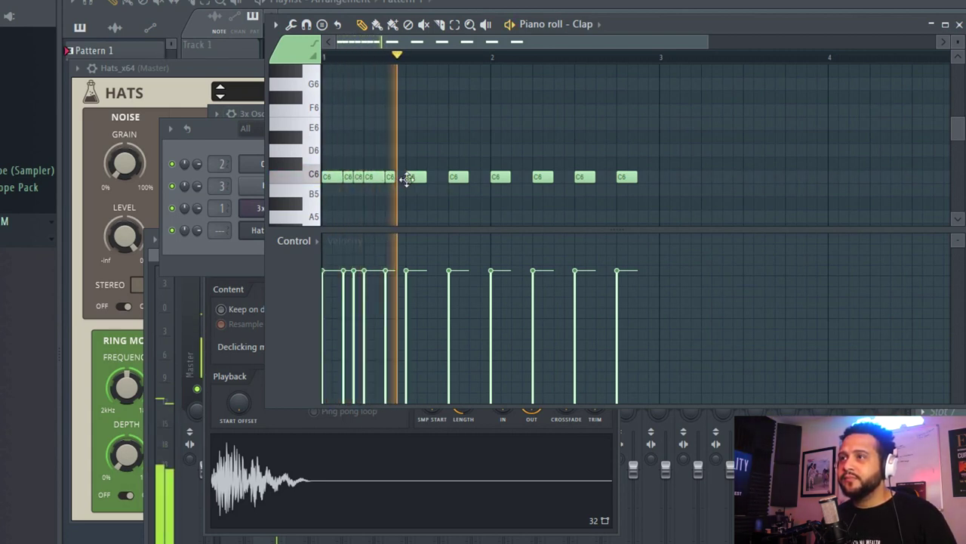
pyautogui.click(437, 179)
pyautogui.click(483, 178)
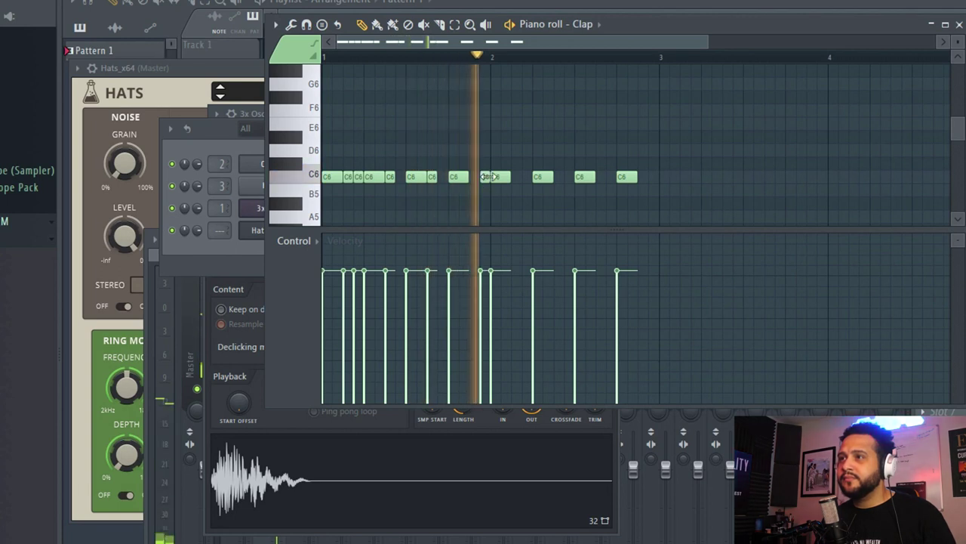
pyautogui.moveTo(483, 176); pyautogui.dragTo(472, 177)
# Step: Add short C6 hits in bar 2: two each after beats 1 and 2, and one after beat 4
pyautogui.click(526, 179)
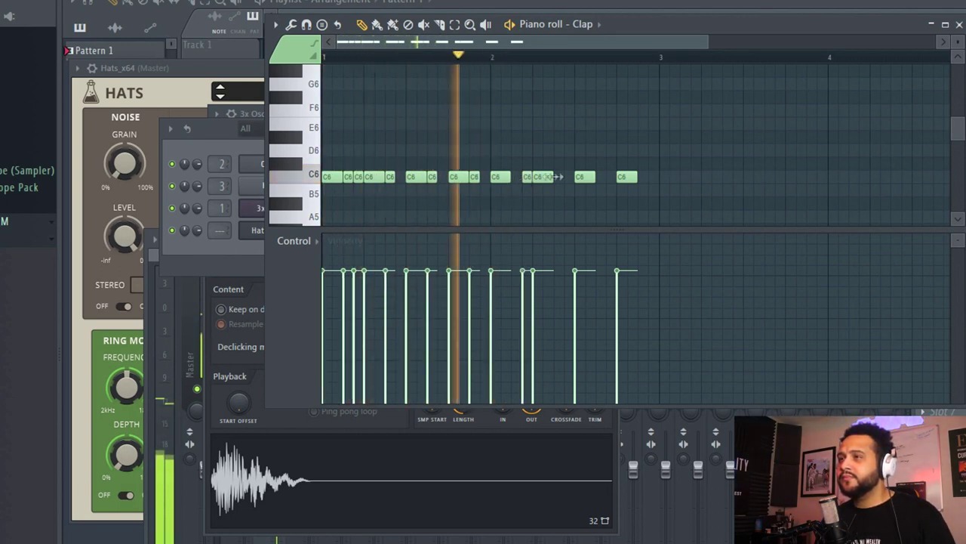
pyautogui.click(566, 178)
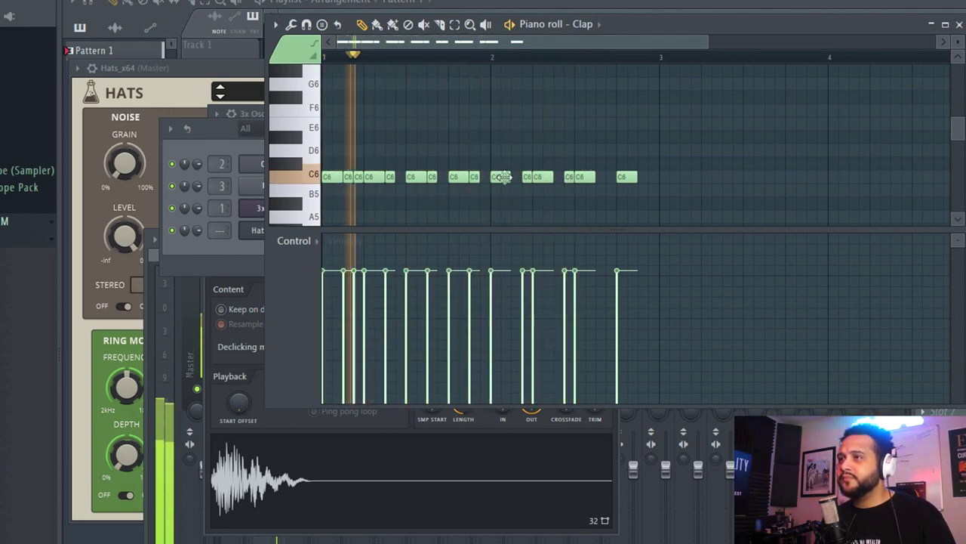
pyautogui.click(518, 176)
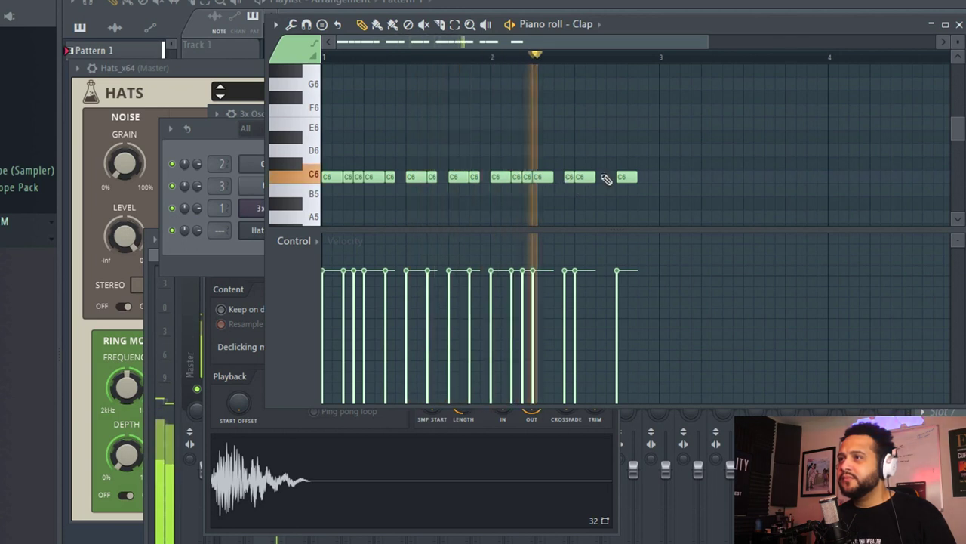
pyautogui.click(557, 177)
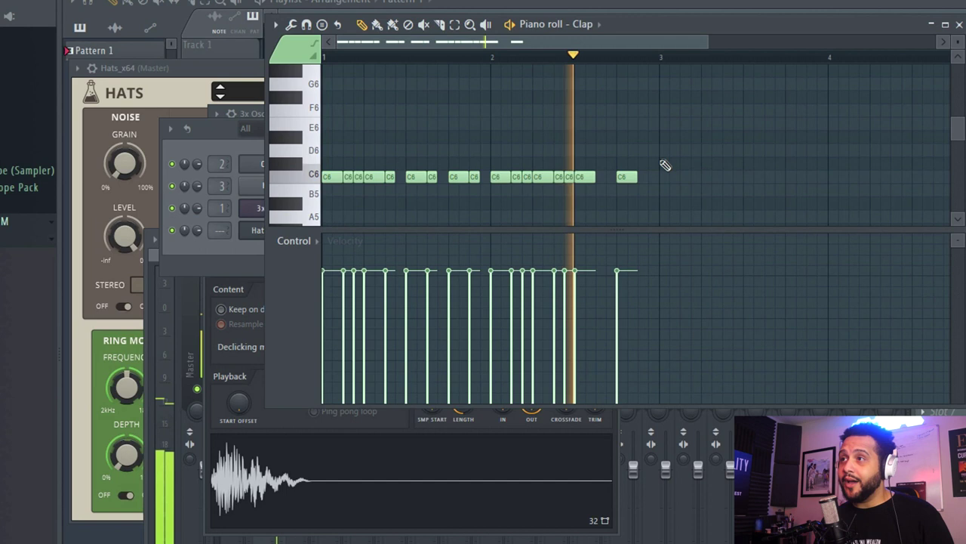
pyautogui.click(643, 177)
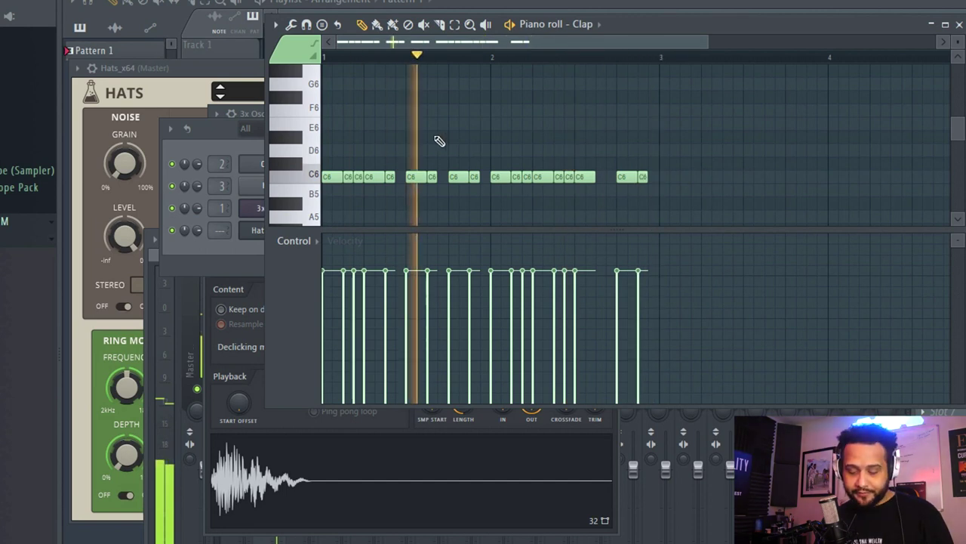
# Step: Quantize the clap notes with the Push pull template and stop playback
pyautogui.hotkey('alt', 'q')
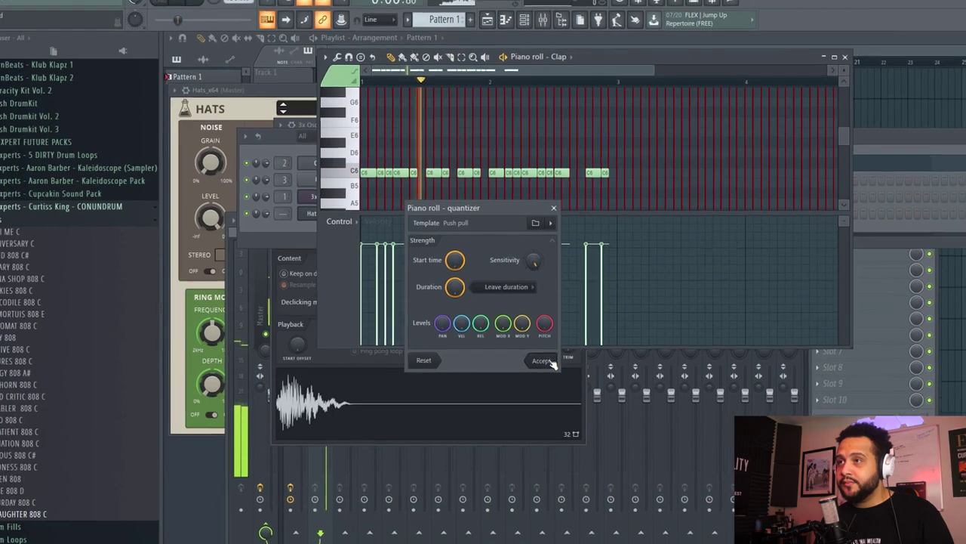
pyautogui.click(555, 410)
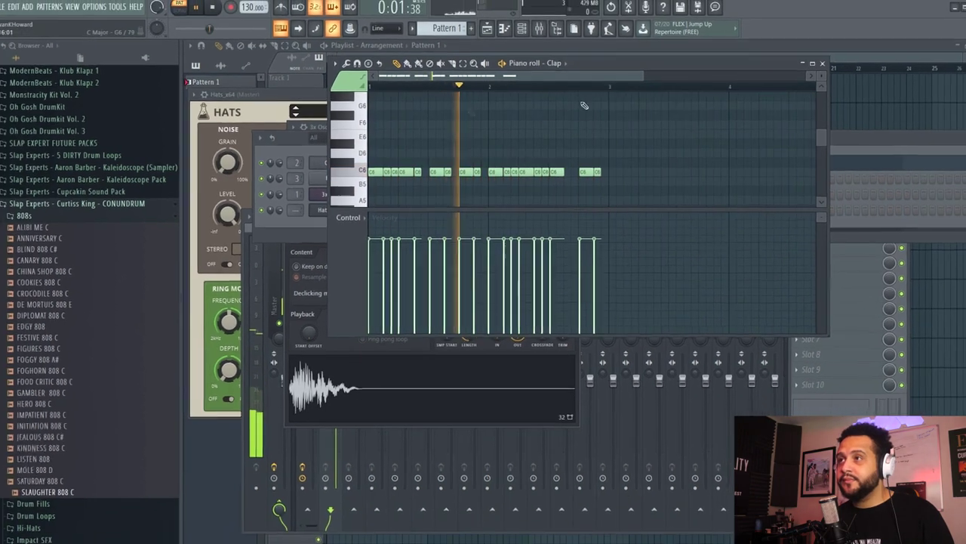
pyautogui.press('space')
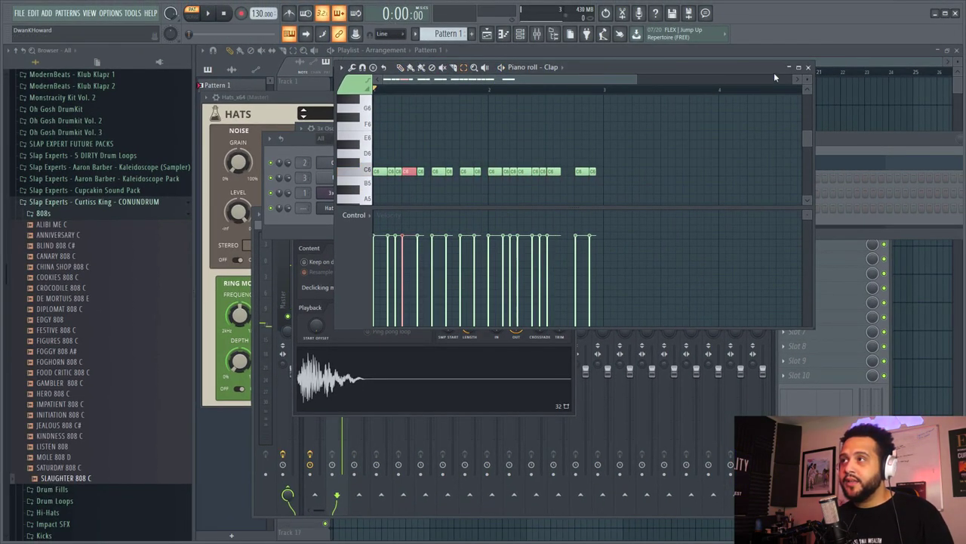
# Step: Maximize the piano roll, chop the selected C6 note on beat 2 of bar 1 at 1/3 step snap, and play the pattern
pyautogui.click(801, 67)
pyautogui.click(393, 35)
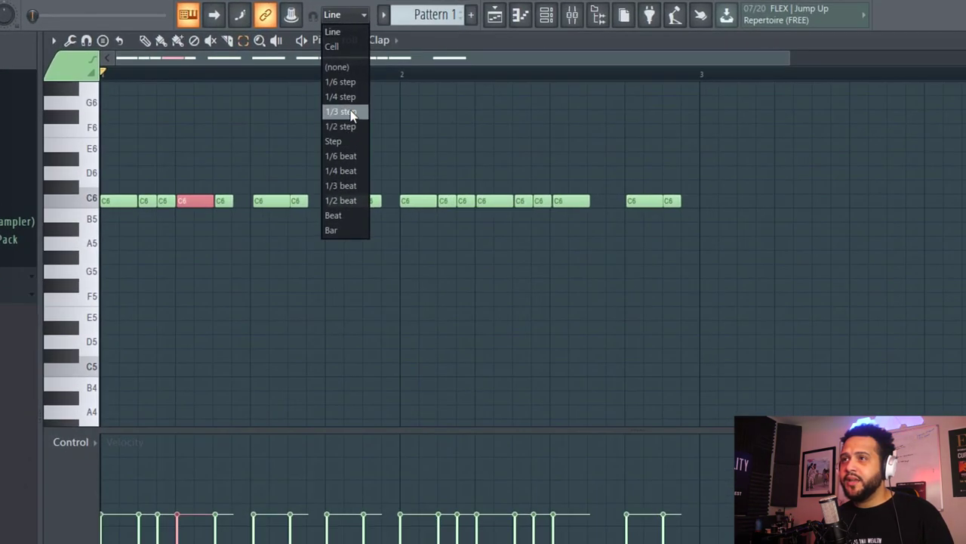
pyautogui.click(349, 111)
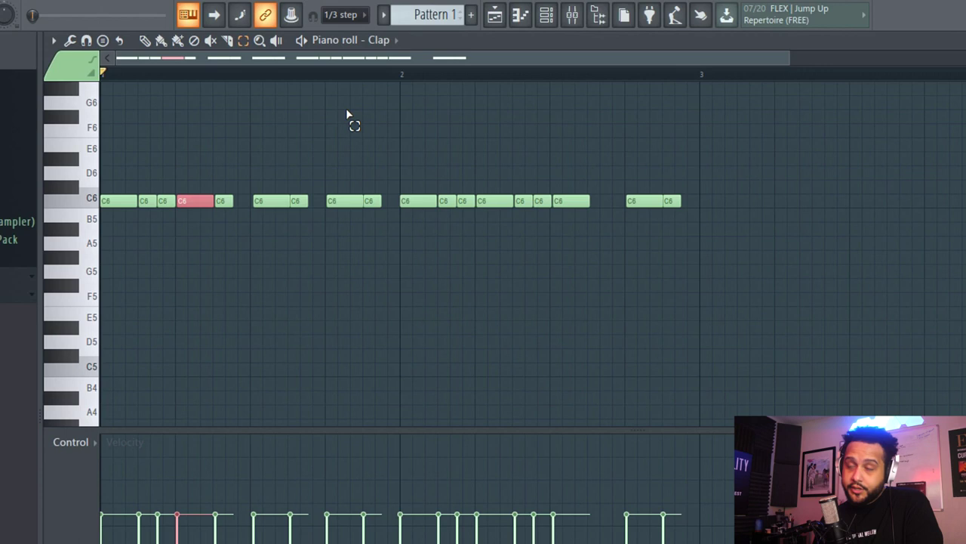
pyautogui.hotkey('alt', 'u')
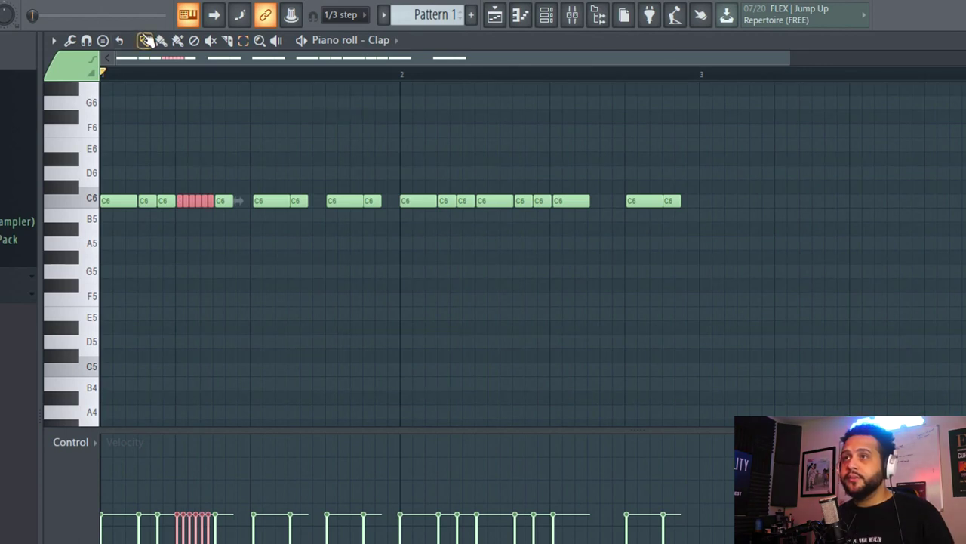
pyautogui.press('space')
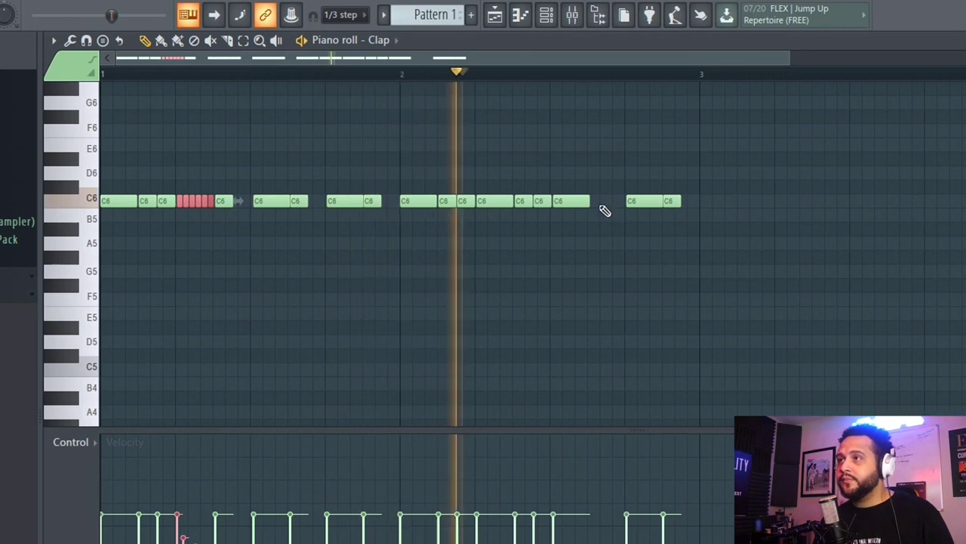
# Step: Slightly shorten the C6 note on beat 3 of bar 2, delete the two notes after it, and stop playback
pyautogui.moveTo(589, 201); pyautogui.dragTo(583, 201)
pyautogui.rightClick(634, 201)
pyautogui.rightClick(671, 201)
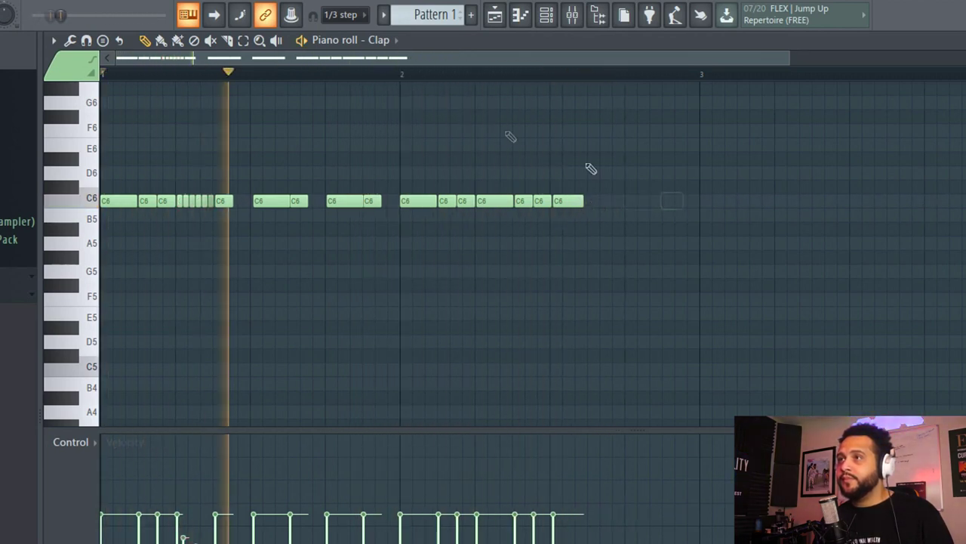
pyautogui.press('space')
# Step: Set the snap to 1/3 beat and add four short, evenly spaced C6 triplet hits at the end of bar 2
pyautogui.click(341, 16)
pyautogui.click(343, 186)
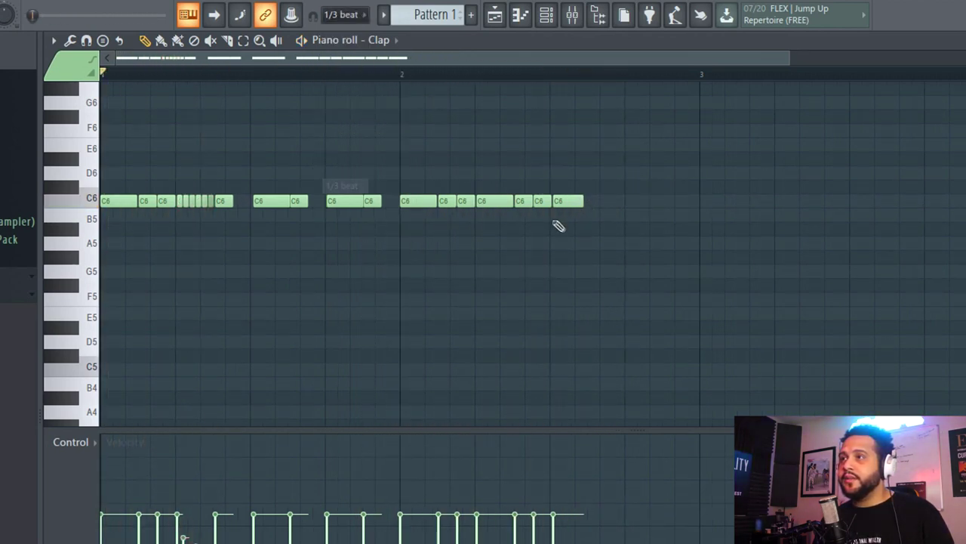
pyautogui.moveTo(606, 205)
pyautogui.mouseDown()
pyautogui.moveTo(642, 203)
pyautogui.moveTo(630, 202)
pyautogui.mouseUp()
pyautogui.press('space')
pyautogui.click(654, 201)
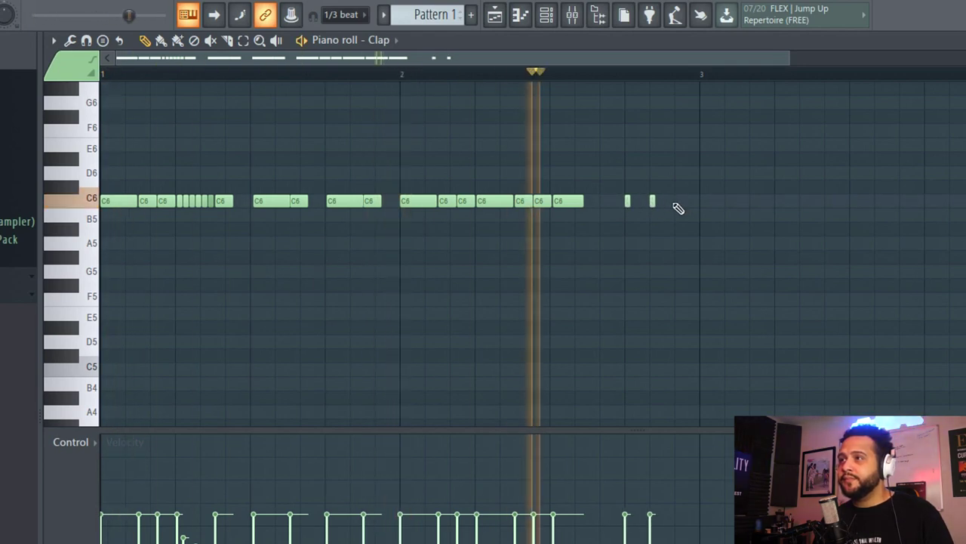
pyautogui.click(675, 202)
pyautogui.click(602, 202)
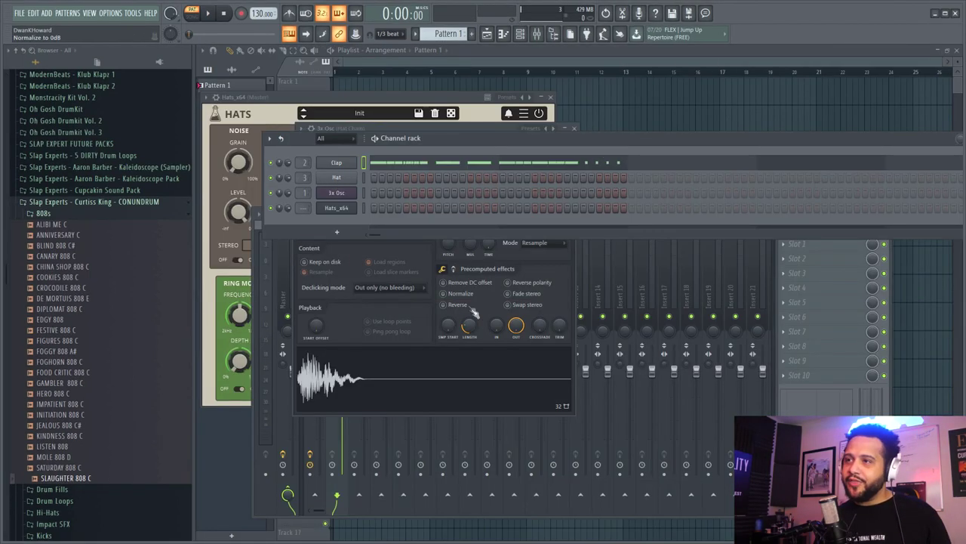
# Step: Try the Reverse effect on the Clap sample and switch it off again
pyautogui.click(496, 308)
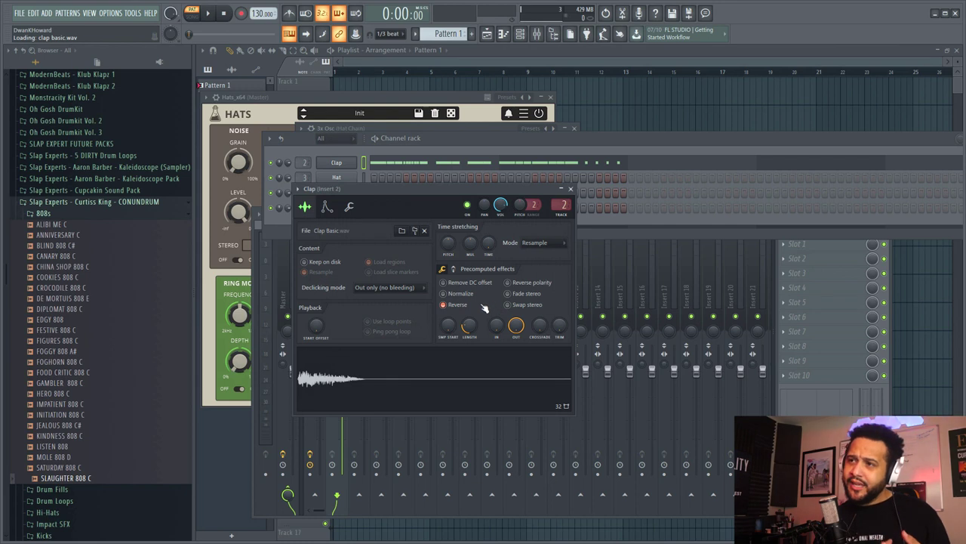
pyautogui.click(481, 306)
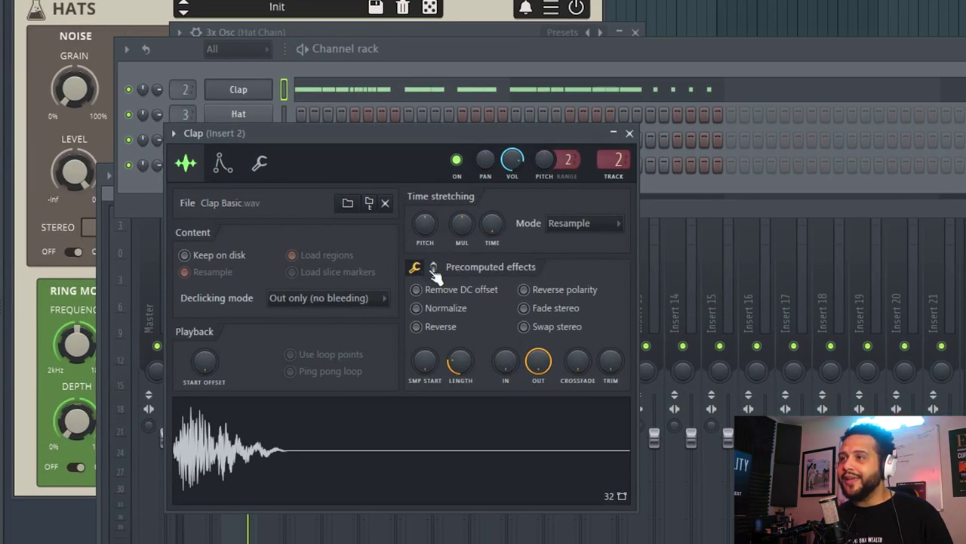
# Step: In the Clap sampler's second page of precomputed effects, raise the resonance during playback and turn up the pogo pitch bend
pyautogui.click(434, 268)
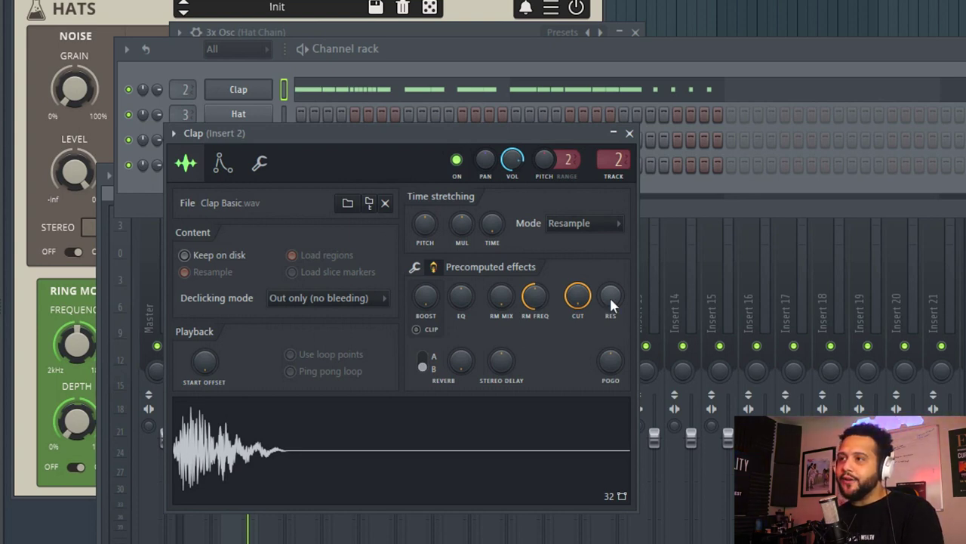
pyautogui.press('space')
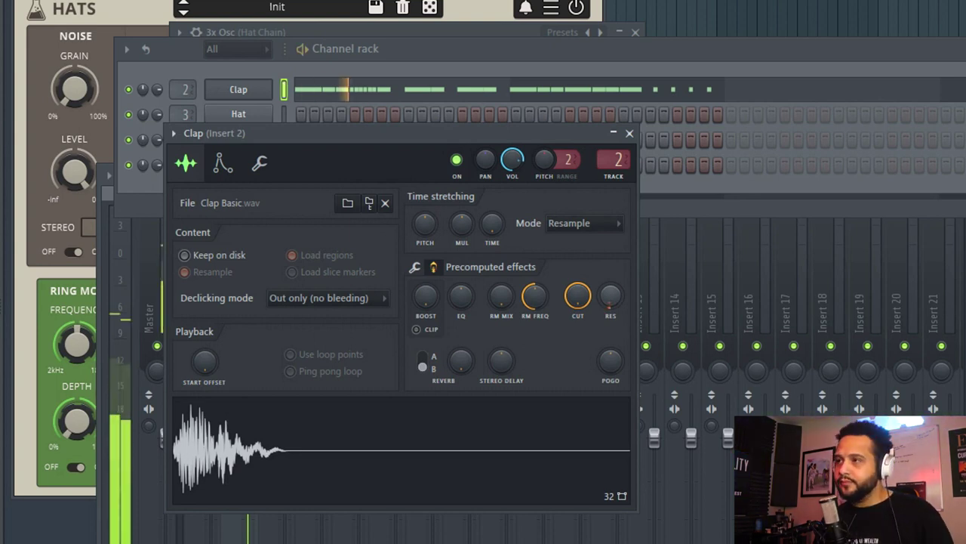
pyautogui.moveTo(611, 295)
pyautogui.mouseDown()
pyautogui.moveTo(610, 272)
pyautogui.moveTo(613, 300)
pyautogui.mouseUp()
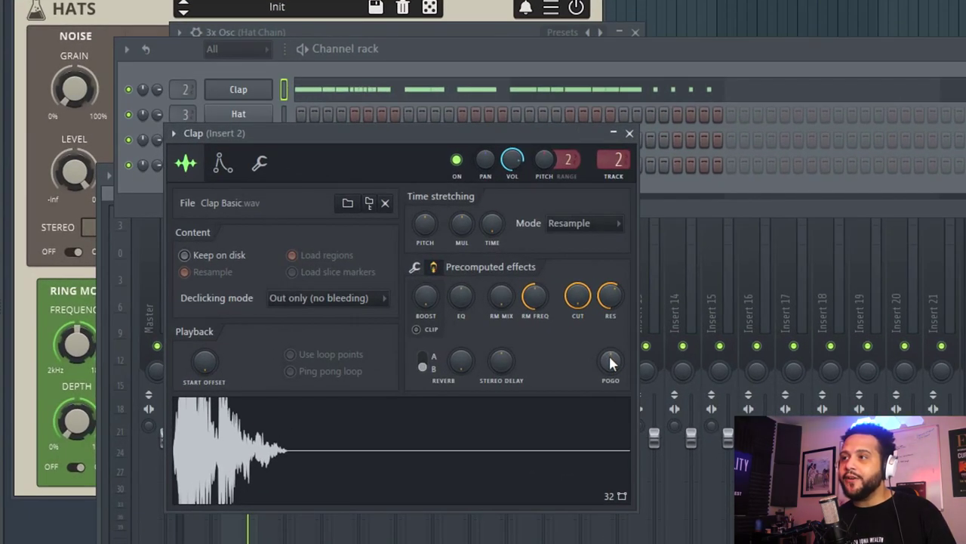
pyautogui.press('space')
pyautogui.moveTo(611, 364); pyautogui.dragTo(611, 321)
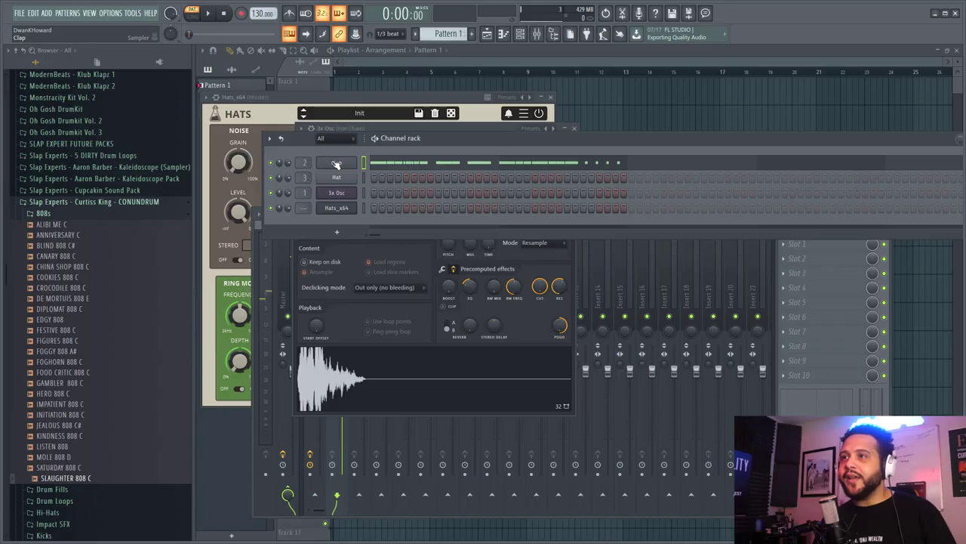
# Step: Hide the Clap sampler window and route the Clap channel to the Hat Chain mixer track
pyautogui.click(336, 163)
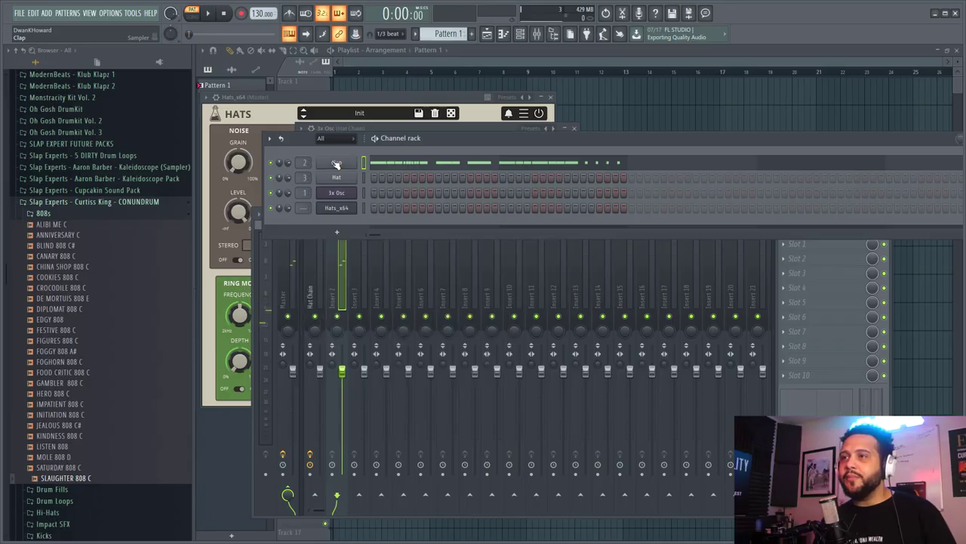
pyautogui.click(336, 164)
pyautogui.click(337, 163)
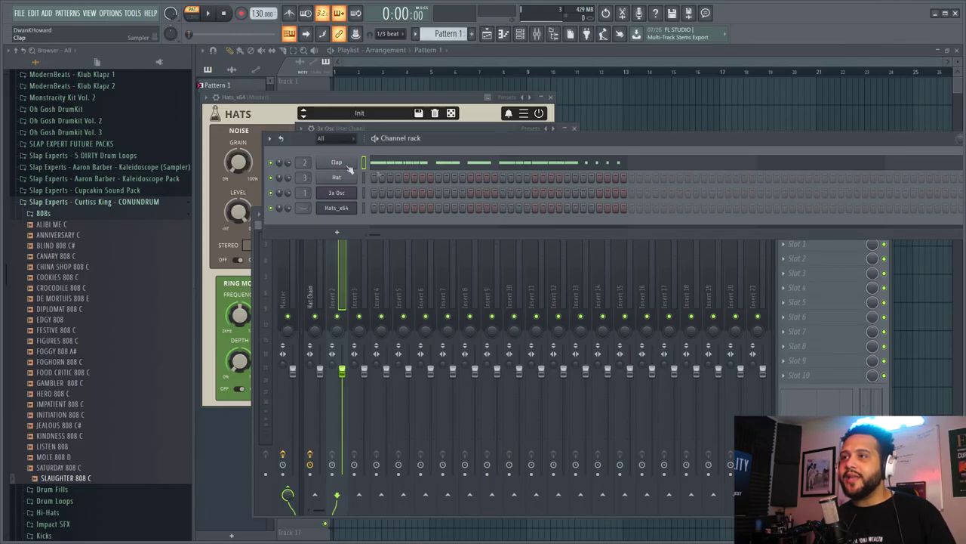
pyautogui.click(317, 281)
pyautogui.rightClick(326, 265)
pyautogui.moveTo(408, 327)
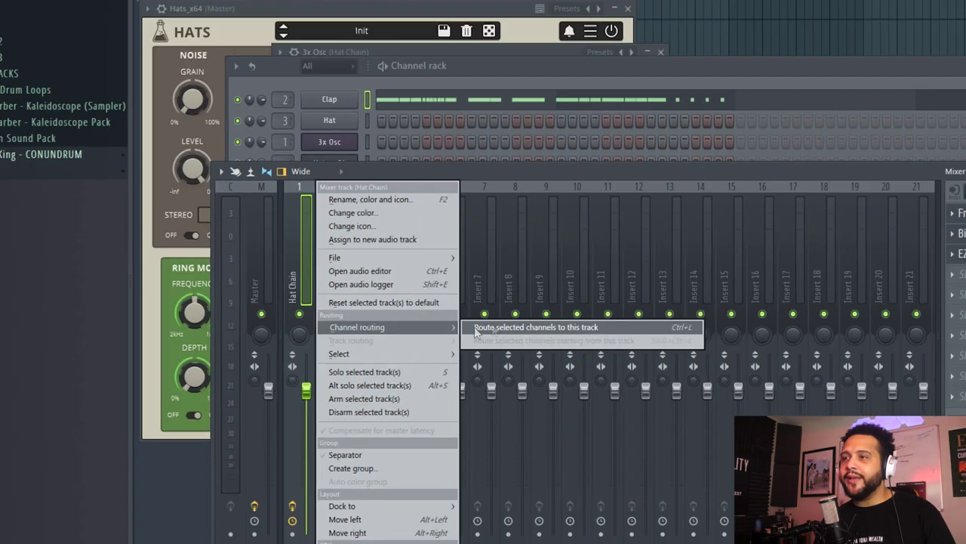
pyautogui.click(477, 328)
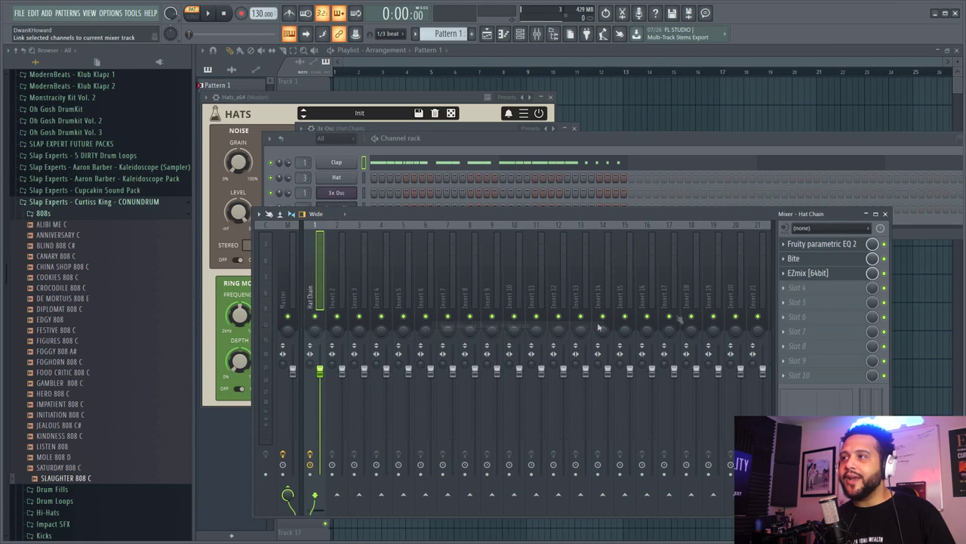
# Step: In the Hat Chain's parametric EQ, high-pass band 1 at about 133 Hz and boost band 6 near 2916 Hz and the band 7 treble shelf
pyautogui.click(821, 244)
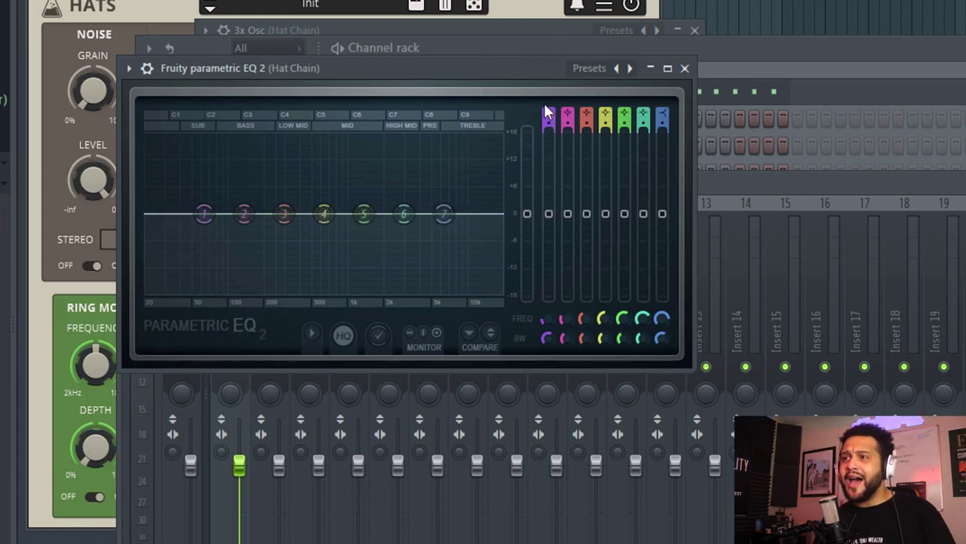
pyautogui.scroll(-2, 548, 109)
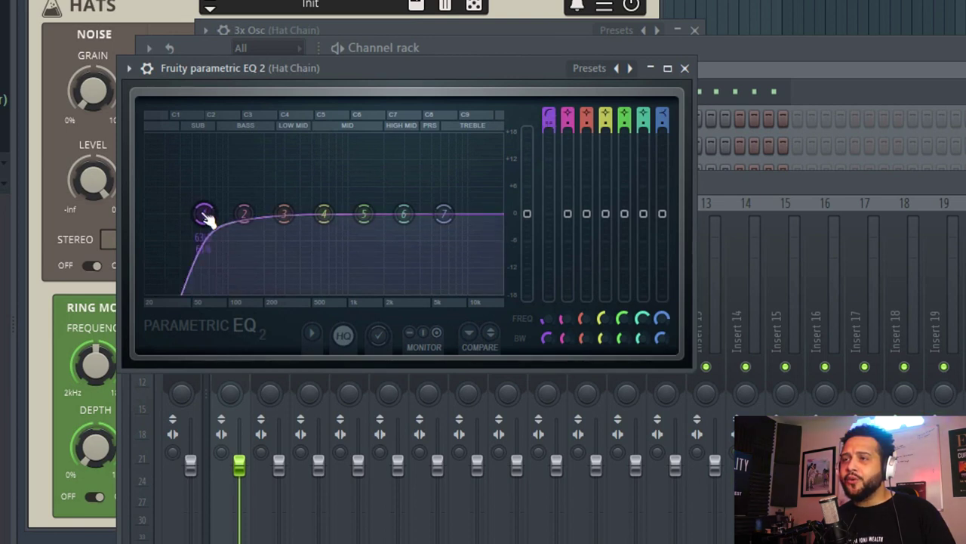
pyautogui.moveTo(207, 213); pyautogui.dragTo(241, 214)
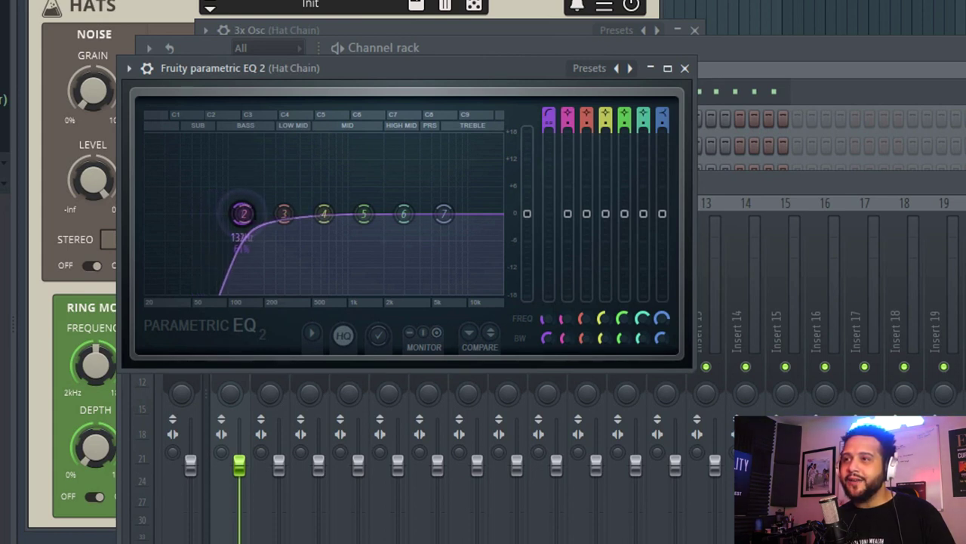
pyautogui.moveTo(443, 214); pyautogui.dragTo(441, 176)
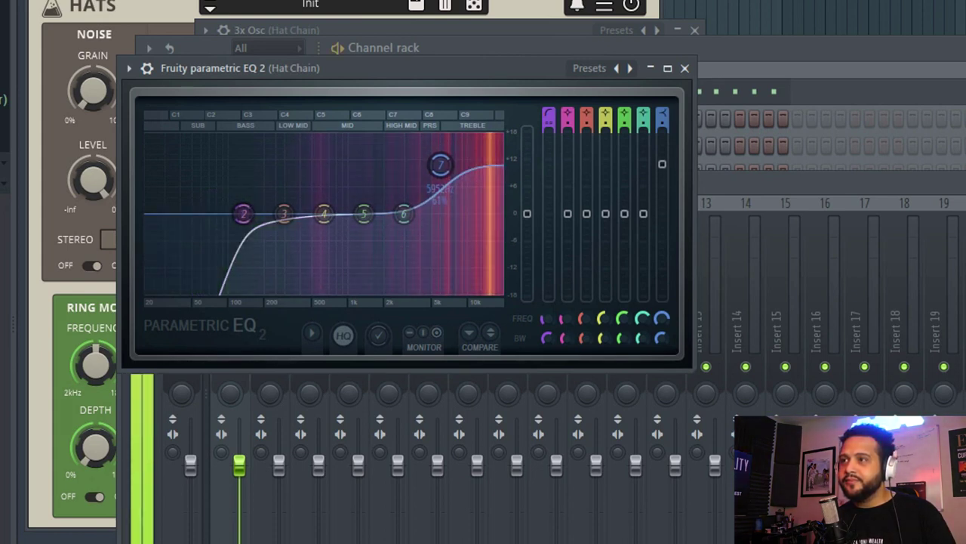
pyautogui.moveTo(404, 214); pyautogui.dragTo(439, 187)
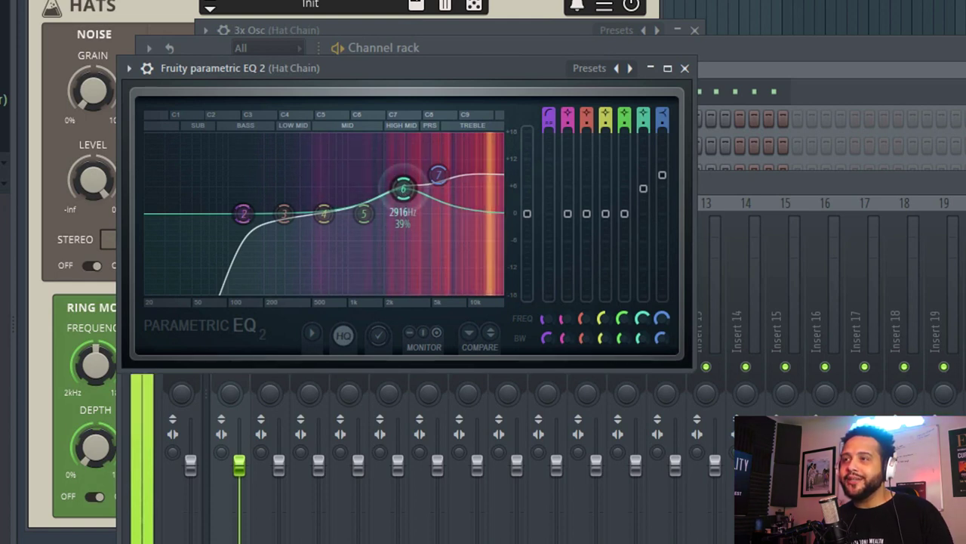
pyautogui.moveTo(442, 178)
pyautogui.mouseDown()
pyautogui.moveTo(433, 173)
pyautogui.moveTo(440, 177)
pyautogui.mouseUp()
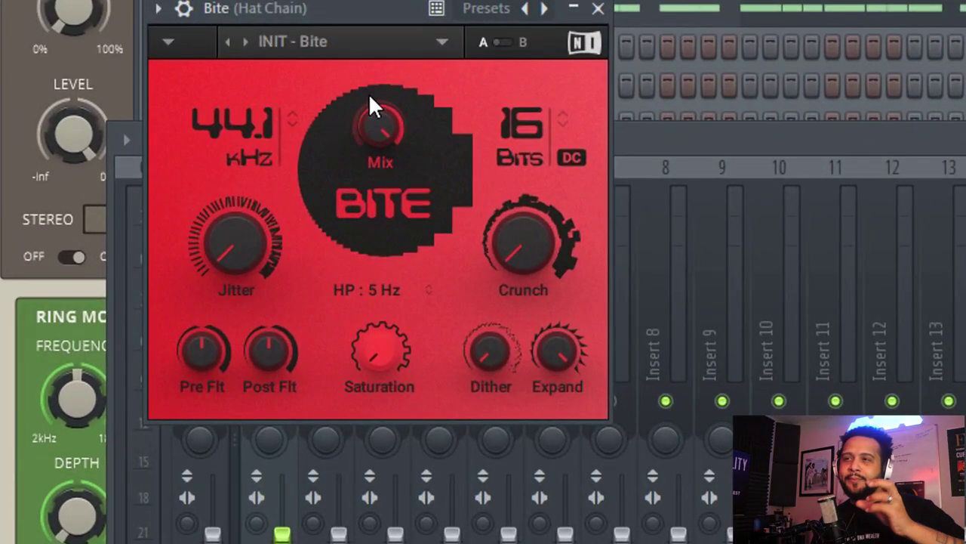
# Step: Audition Bite presets on the Hat Chain during playback, choose Vintage Playback, and adjust its Crunch amount
pyautogui.press('space')
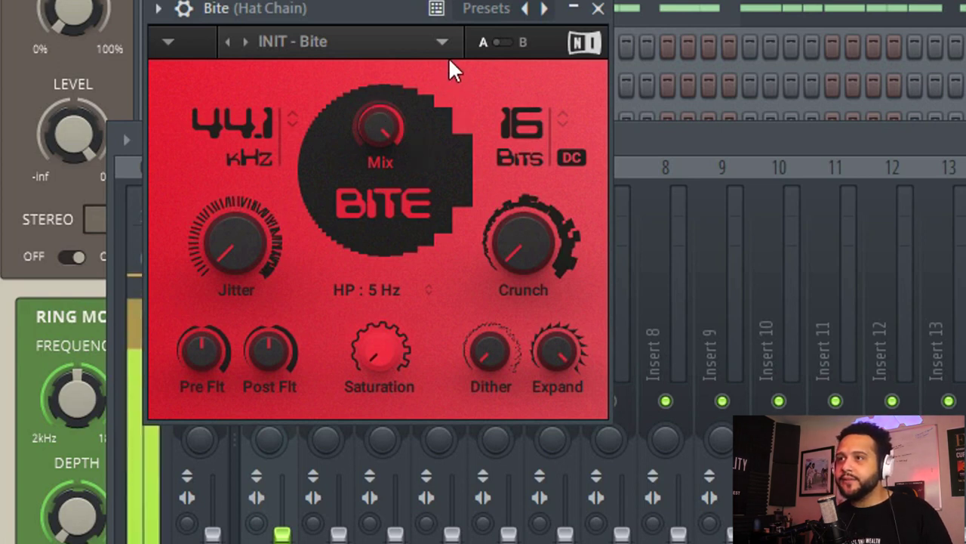
pyautogui.click(241, 42)
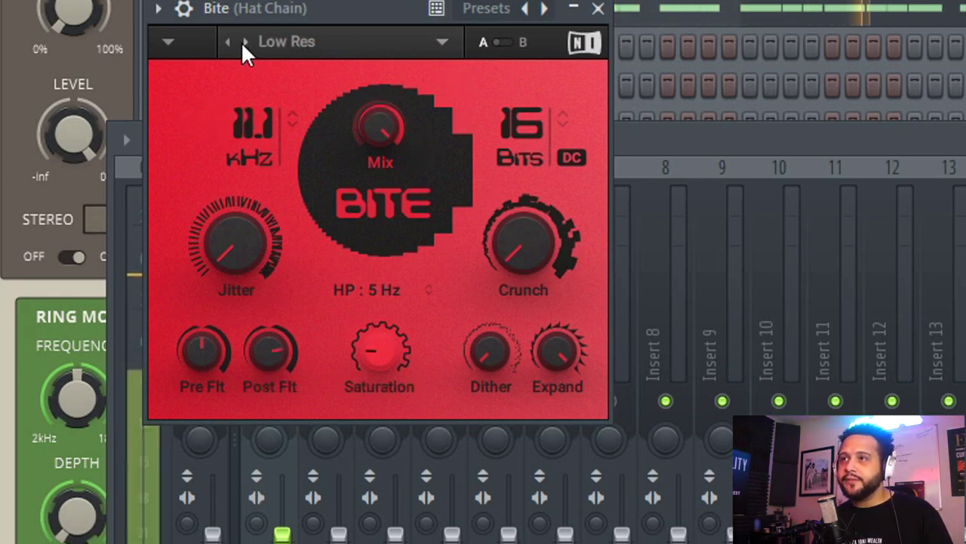
pyautogui.click(243, 41)
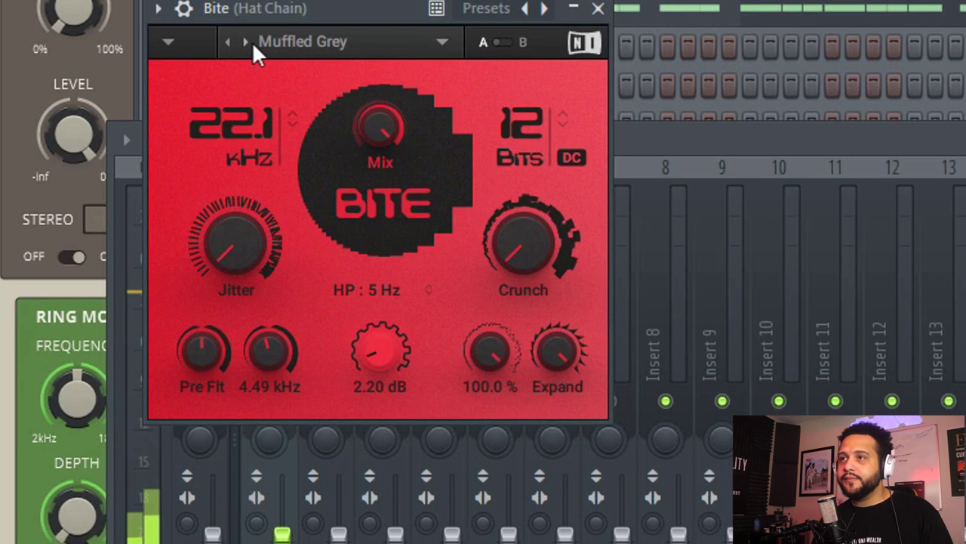
pyautogui.click(245, 41)
pyautogui.click(245, 41)
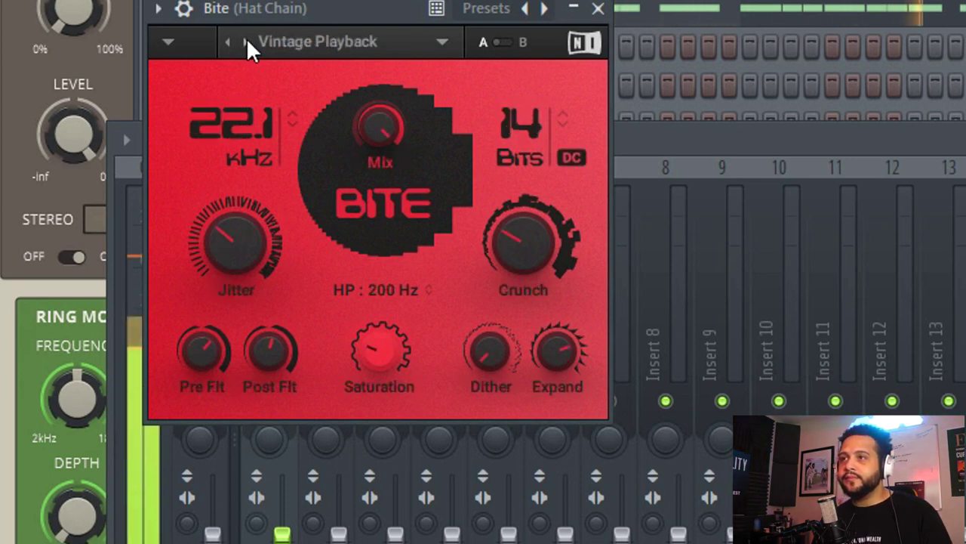
pyautogui.click(246, 40)
pyautogui.click(226, 40)
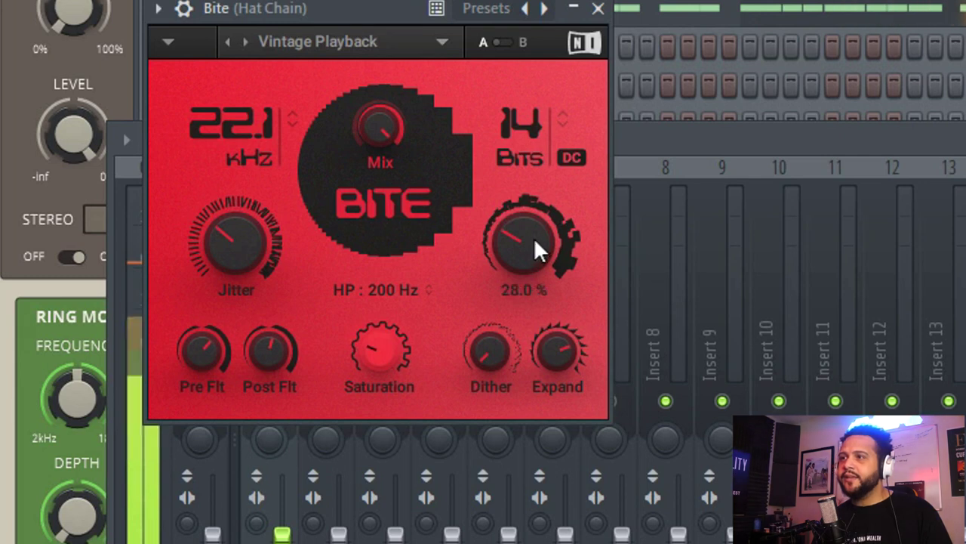
pyautogui.moveTo(534, 237); pyautogui.dragTo(534, 276)
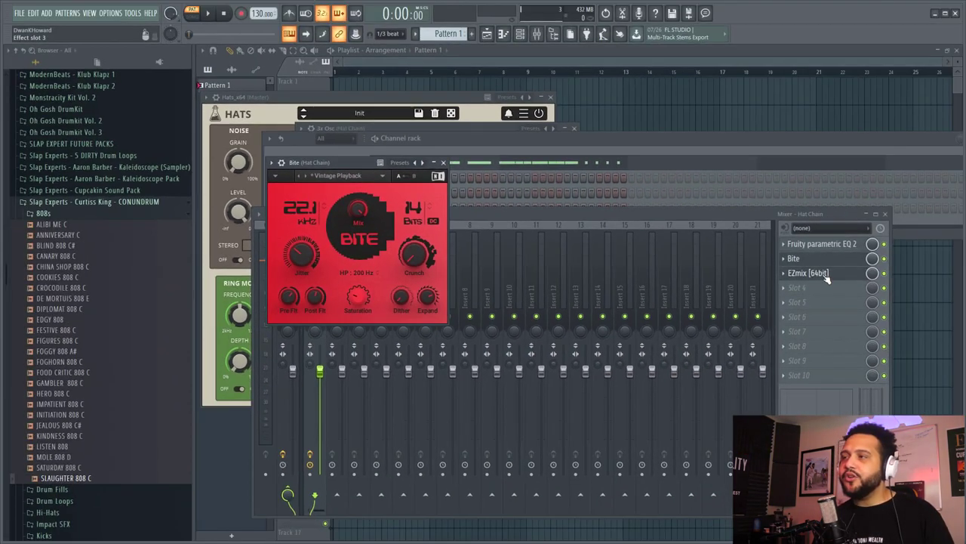
# Step: Open EZmix in the Hat Chain, search its presets for "hi-hat", and load Hats - Basic1
pyautogui.click(822, 274)
pyautogui.click(822, 274)
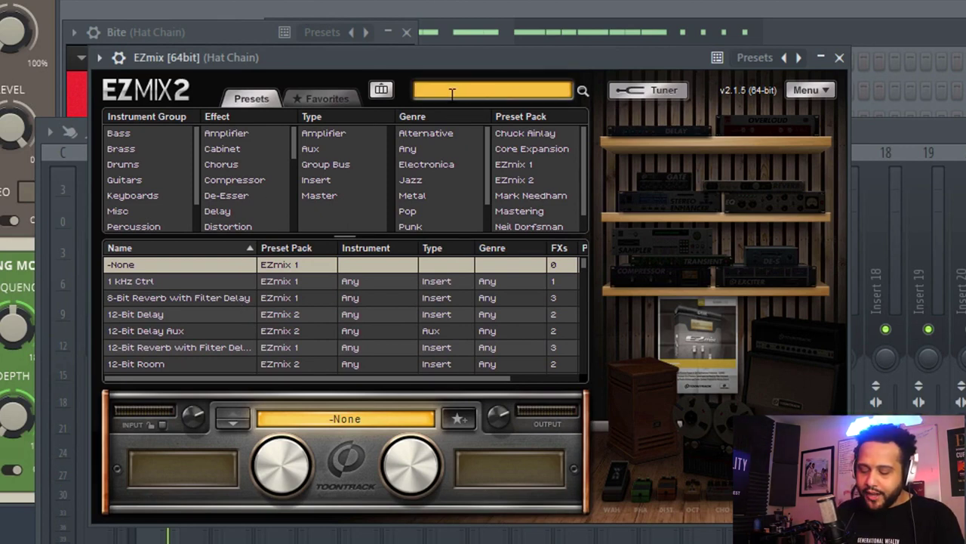
pyautogui.write('hi')
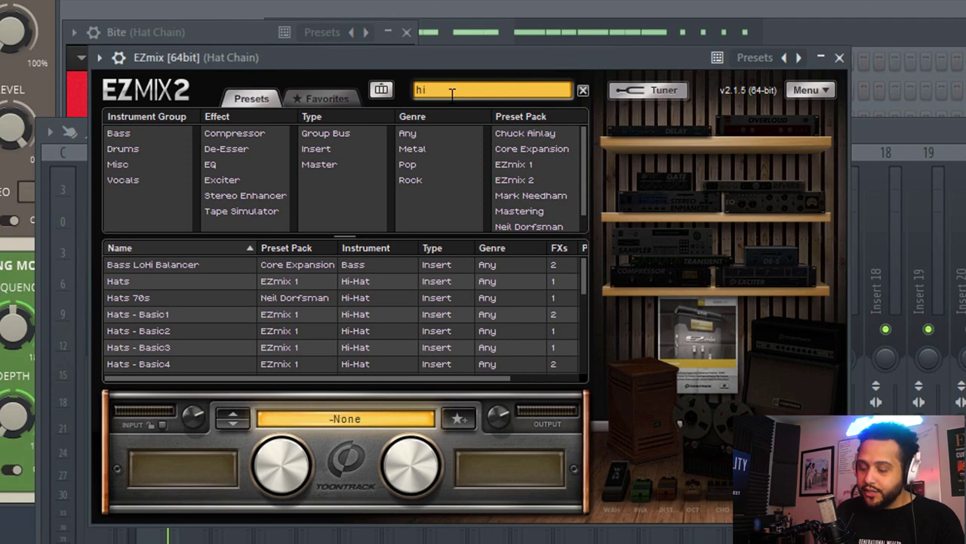
pyautogui.write('-hat')
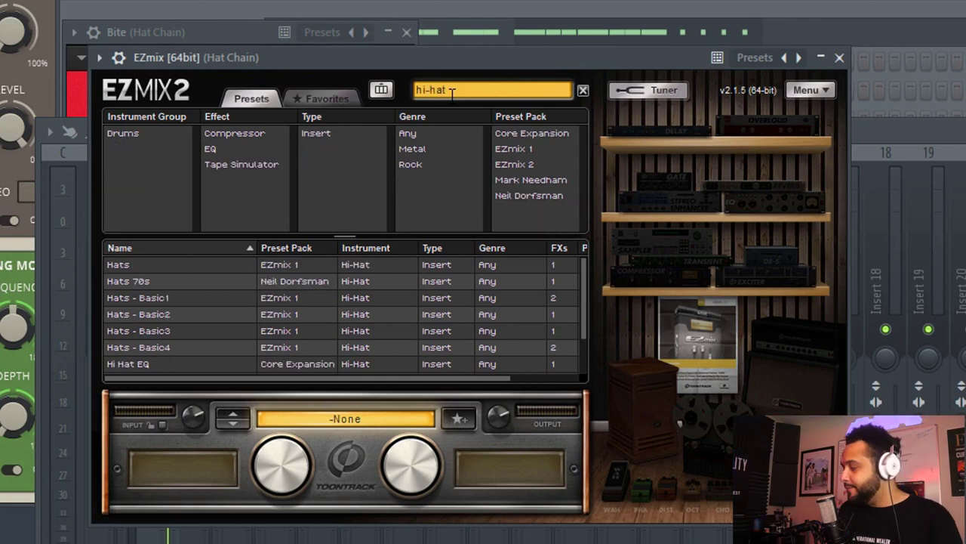
pyautogui.click(172, 297)
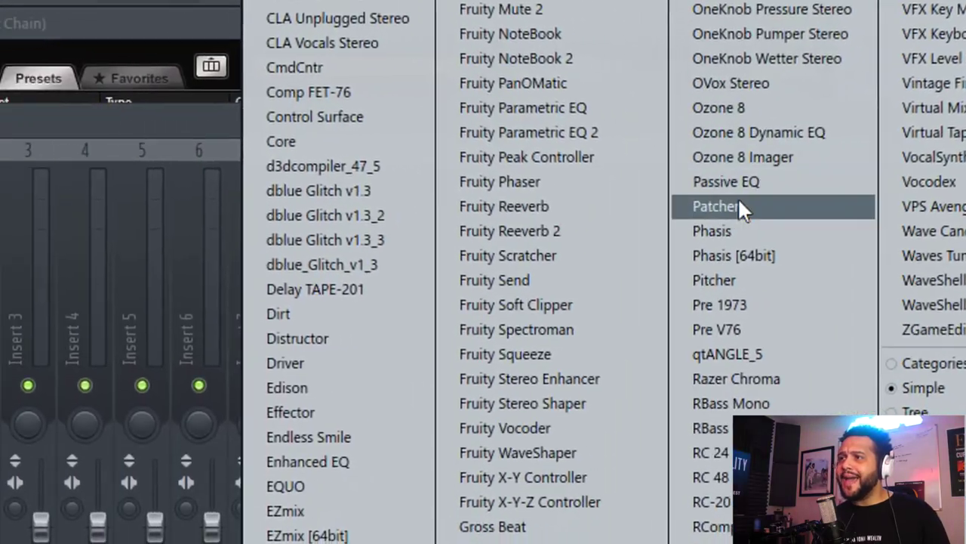
# Step: Add Patcher to slot 4 of the Hat Chain with the Simple EQ - Cymbals preset, and bypass it
pyautogui.moveTo(626, 247); pyautogui.dragTo(611, 244)
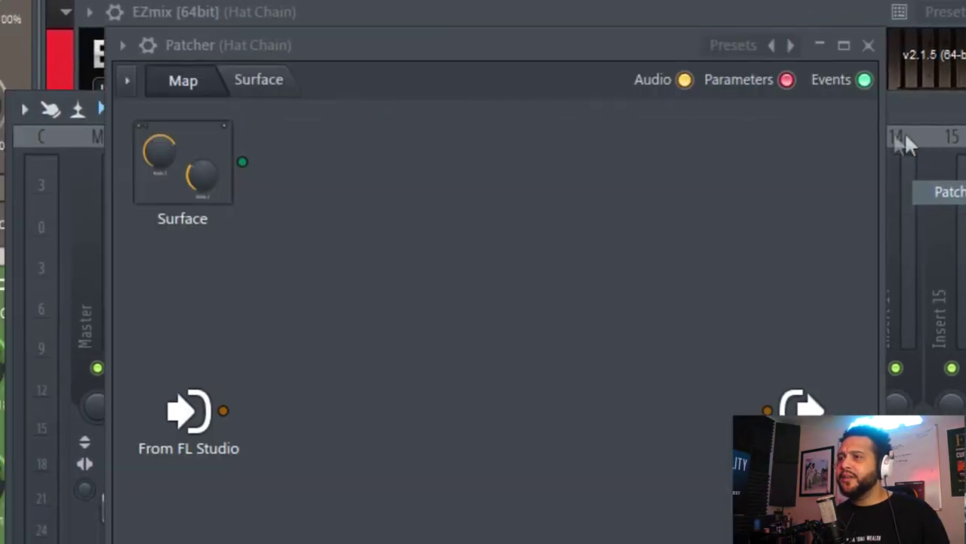
pyautogui.rightClick(815, 43)
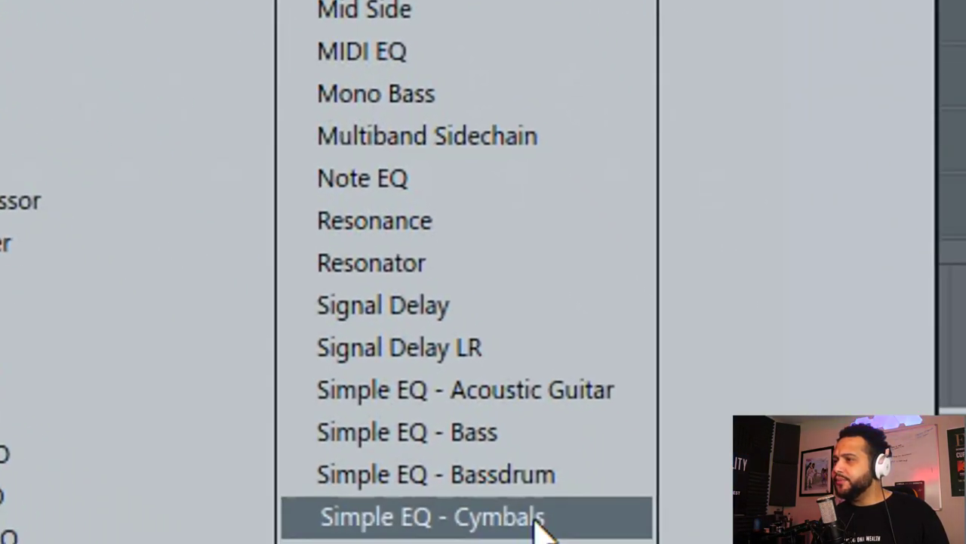
pyautogui.click(538, 521)
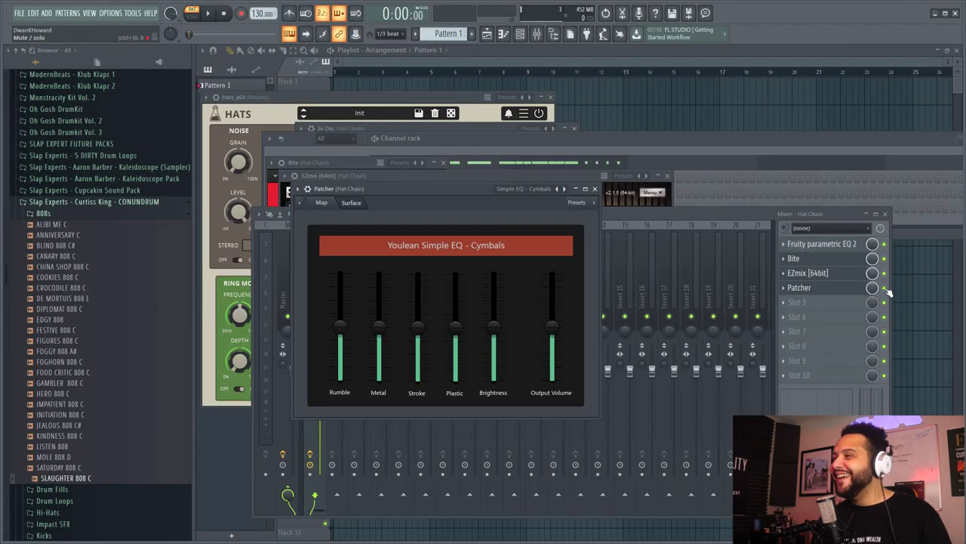
pyautogui.click(888, 292)
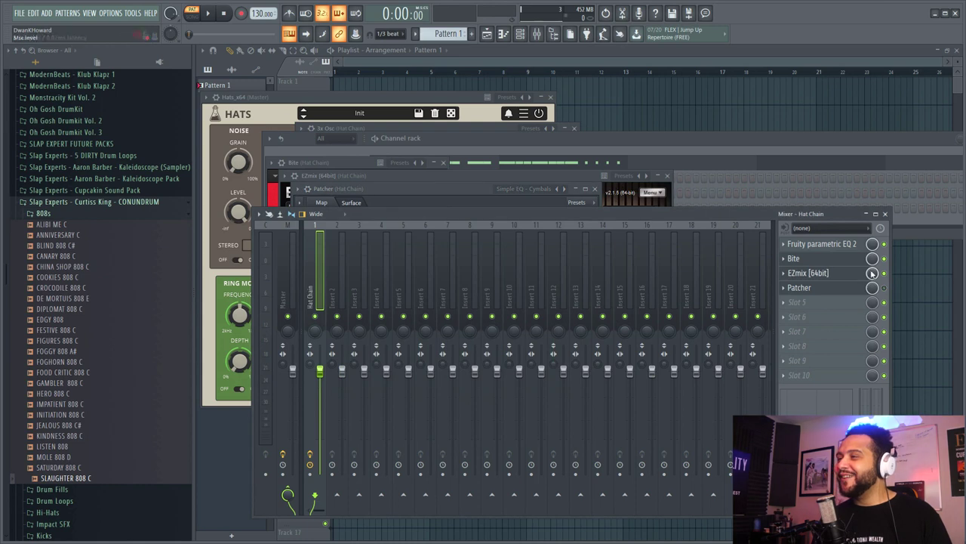
# Step: Audition the remaining hi-hat presets in EZmix during playback and choose Vintage Hats
pyautogui.click(833, 274)
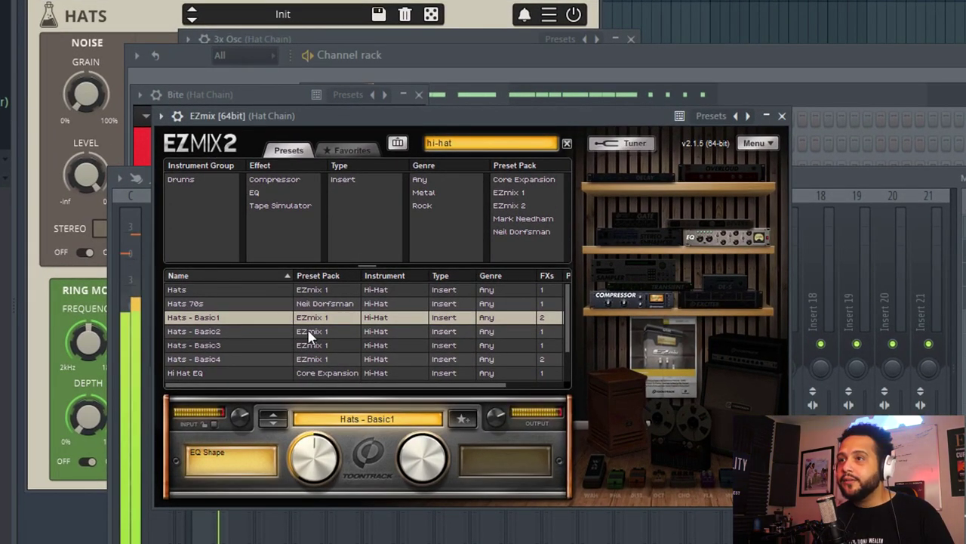
pyautogui.click(281, 332)
pyautogui.click(293, 356)
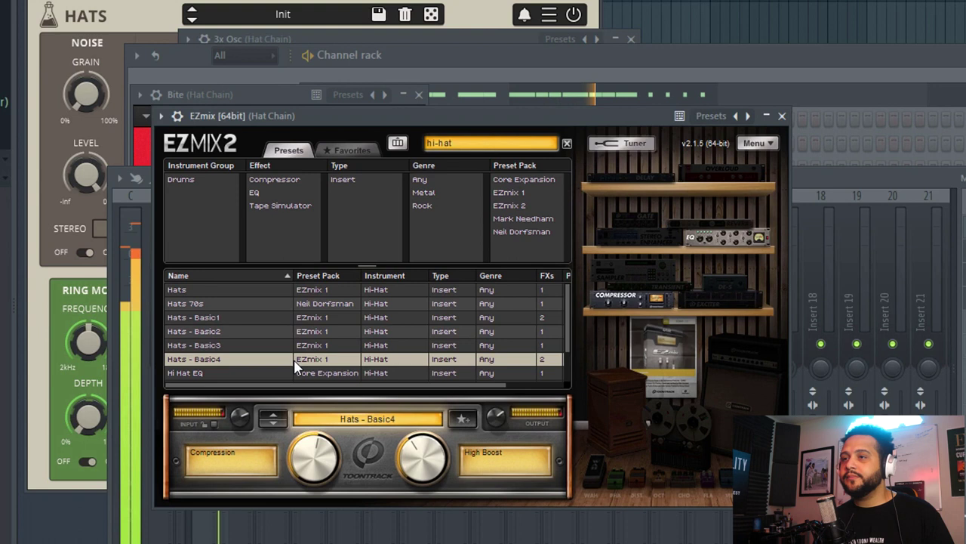
pyautogui.click(296, 372)
pyautogui.scroll(-1, 297, 358)
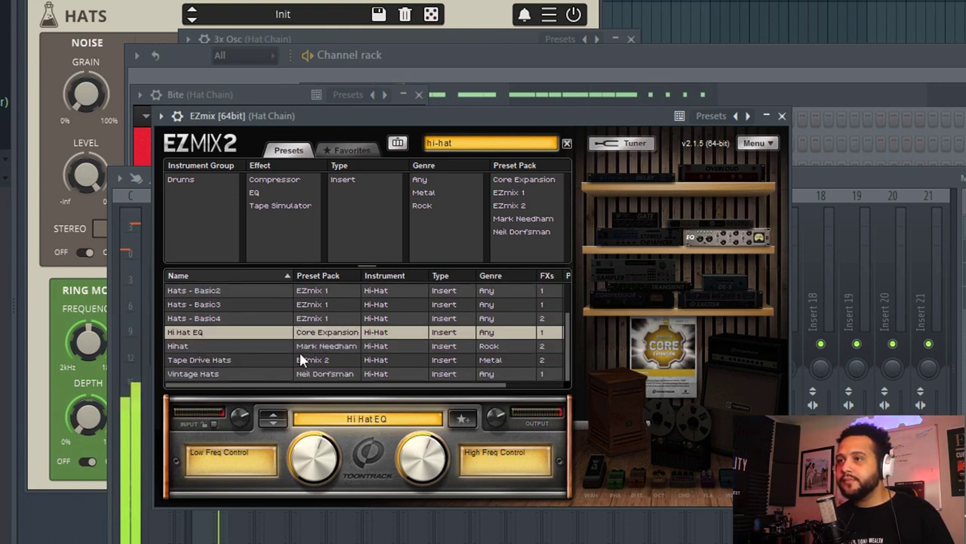
pyautogui.click(299, 347)
pyautogui.click(301, 361)
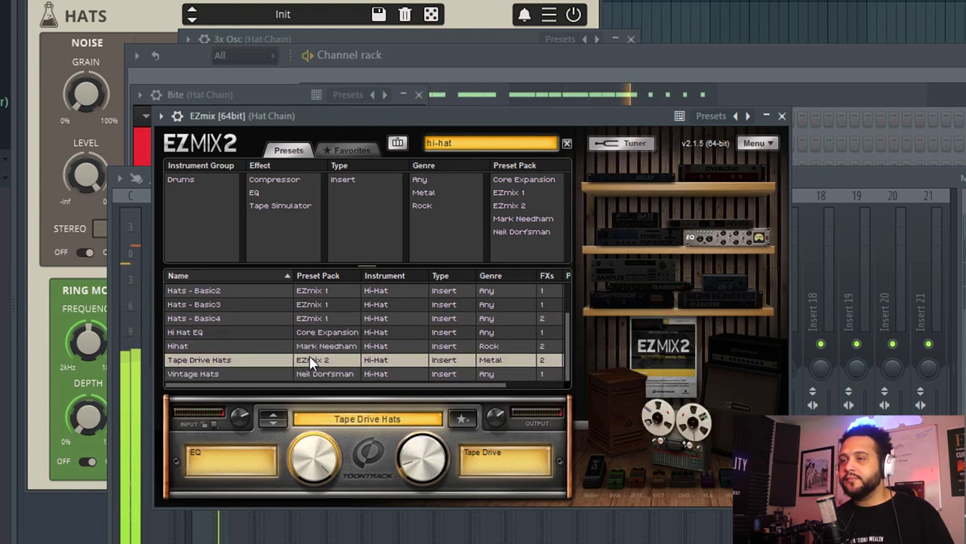
pyautogui.click(304, 372)
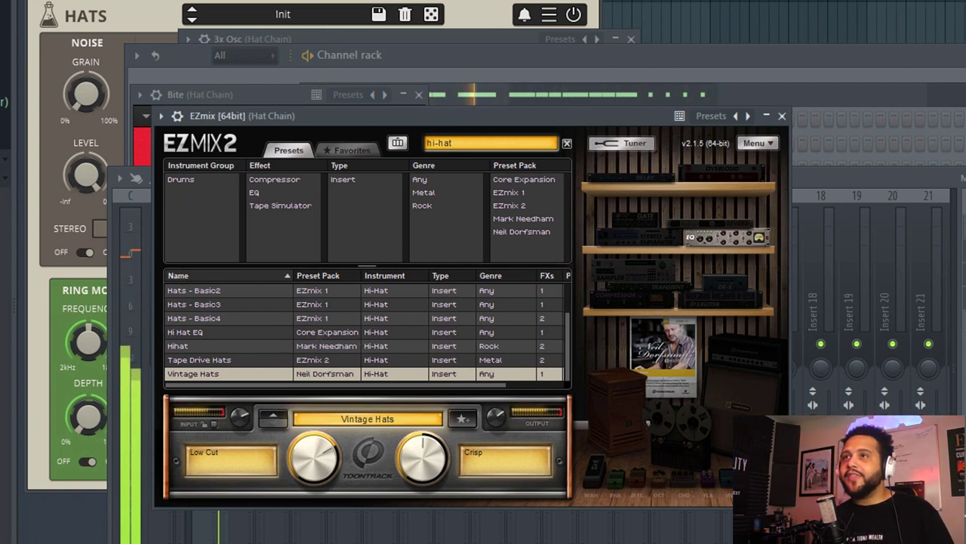
# Step: Bring the channel rack forward and open the Clap sampler's volume envelope settings
pyautogui.click(575, 70)
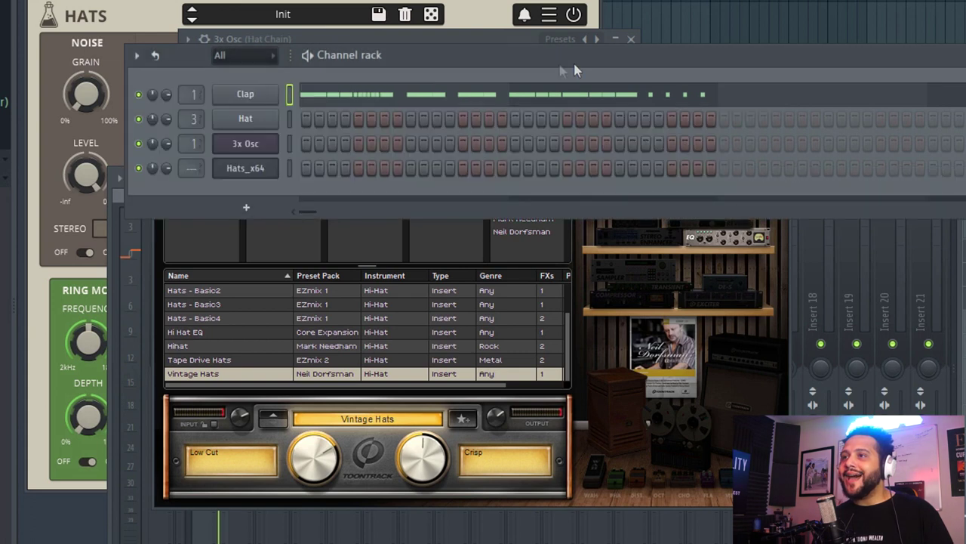
pyautogui.click(246, 96)
pyautogui.click(228, 167)
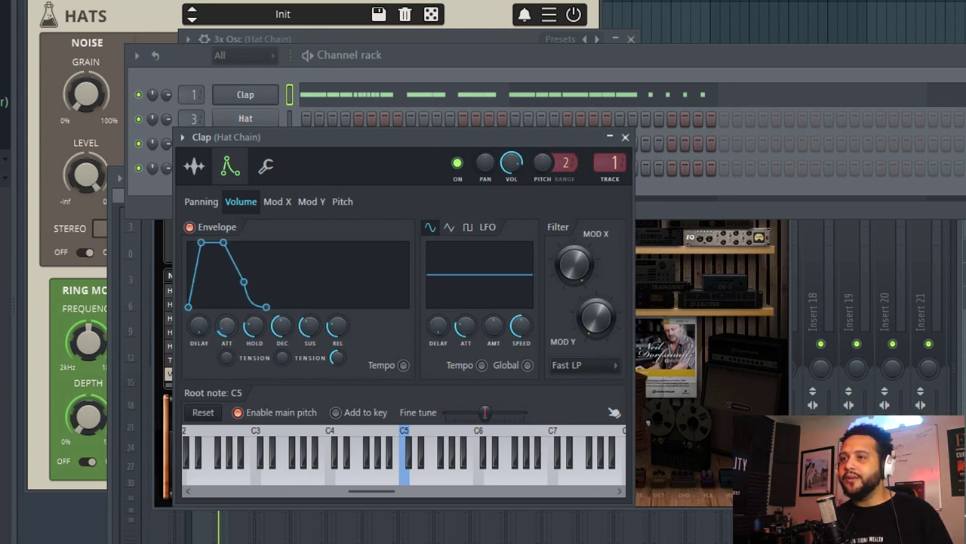
# Step: Shorten the attack of the Clap's volume envelope to near zero and enable clipping with added boost in its precomputed effects
pyautogui.moveTo(225, 326); pyautogui.dragTo(225, 342)
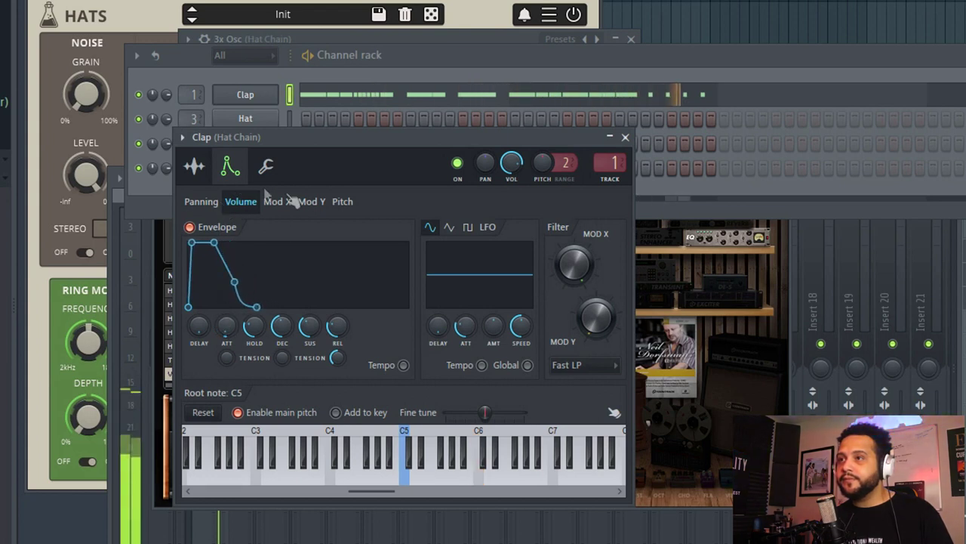
pyautogui.click(194, 167)
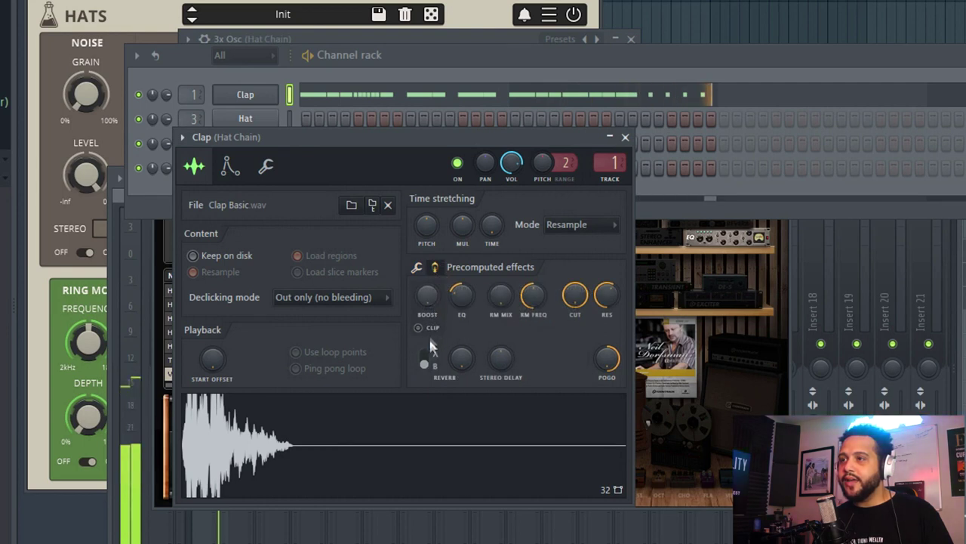
pyautogui.click(421, 329)
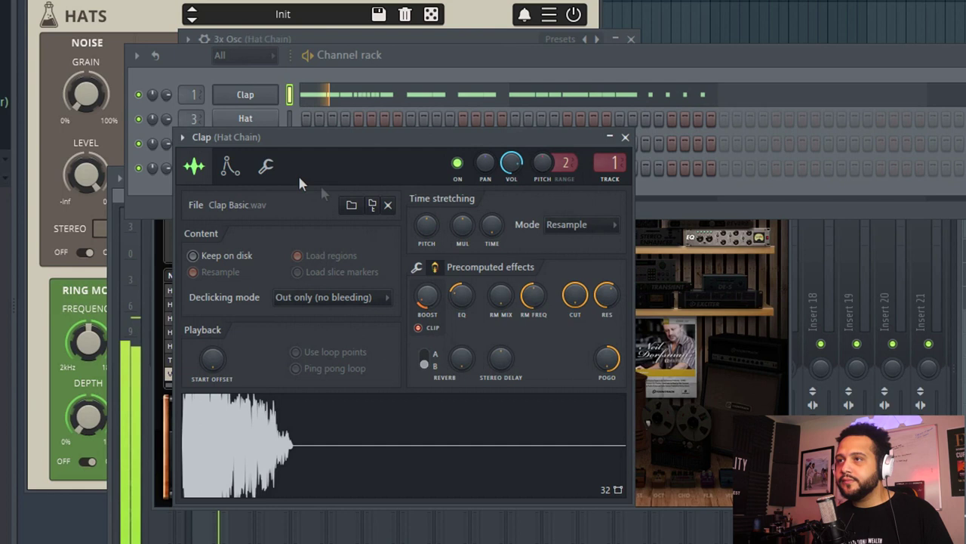
pyautogui.click(230, 168)
pyautogui.moveTo(227, 325); pyautogui.dragTo(226, 337)
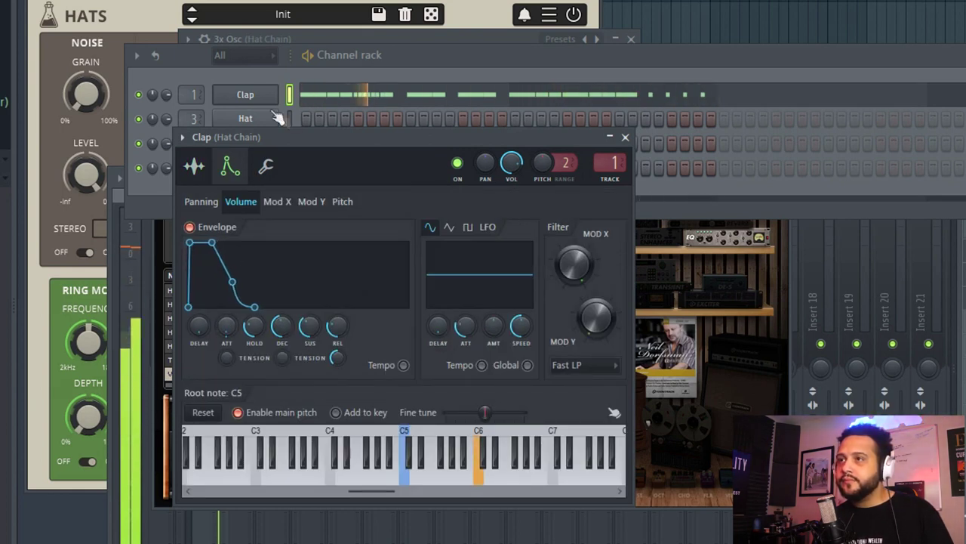
pyautogui.moveTo(167, 94); pyautogui.dragTo(168, 97)
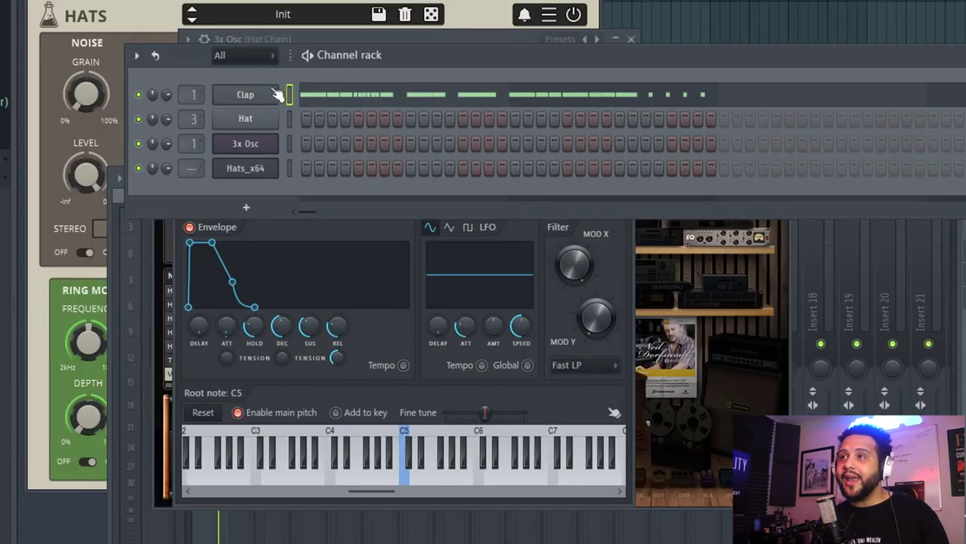
# Step: Transfer the Clap channel's note pattern to the Hat channel and clear it from the Clap channel
pyautogui.click(277, 94)
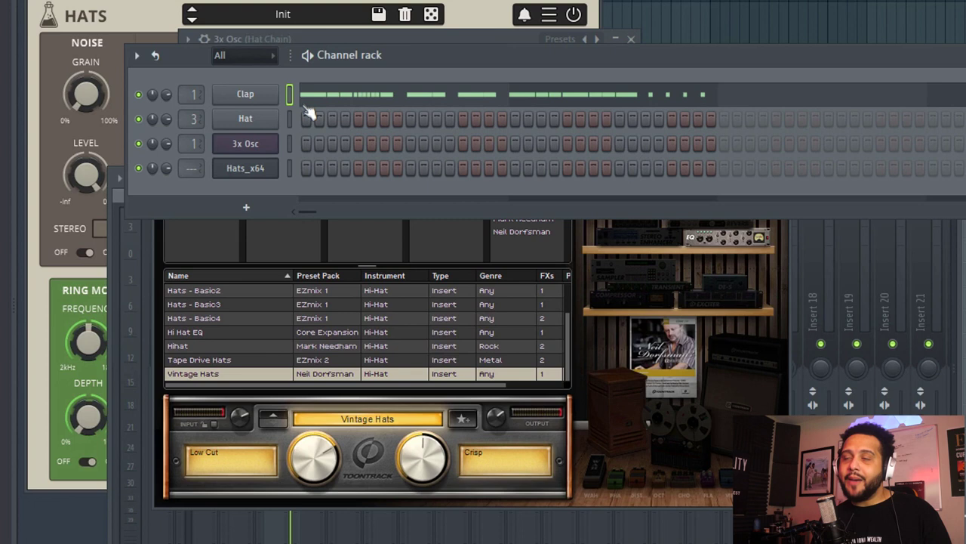
pyautogui.click(290, 118)
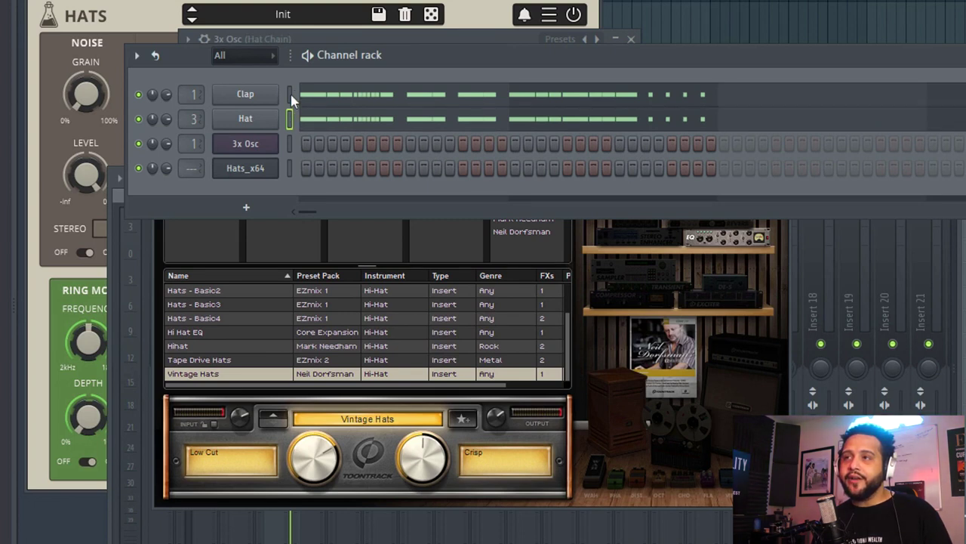
pyautogui.hotkey('ctrl', 'x')
# Step: Audition the Hat Basic sample in its sampler, raise the fade-out fully and reduce the sample length to about half
pyautogui.click(249, 121)
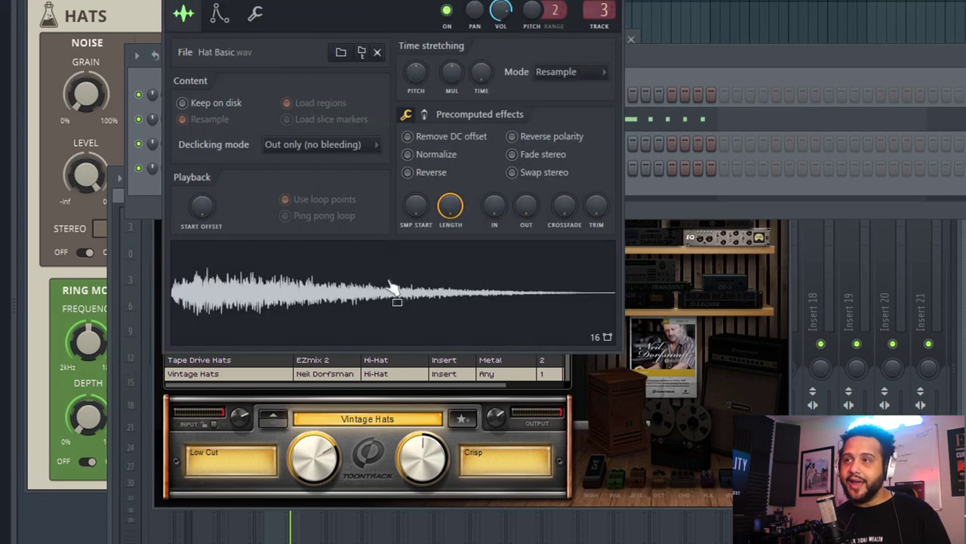
pyautogui.click(374, 289)
pyautogui.click(373, 289)
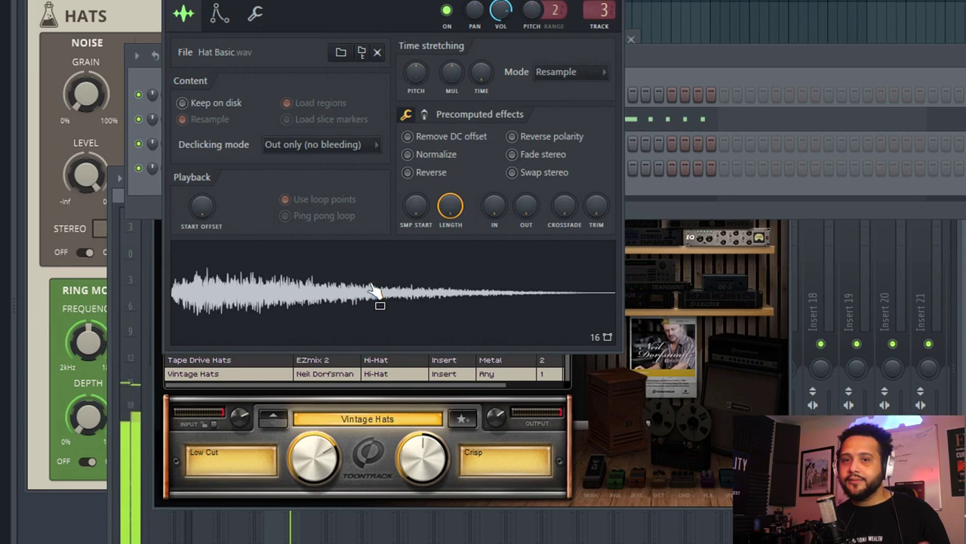
pyautogui.click(370, 285)
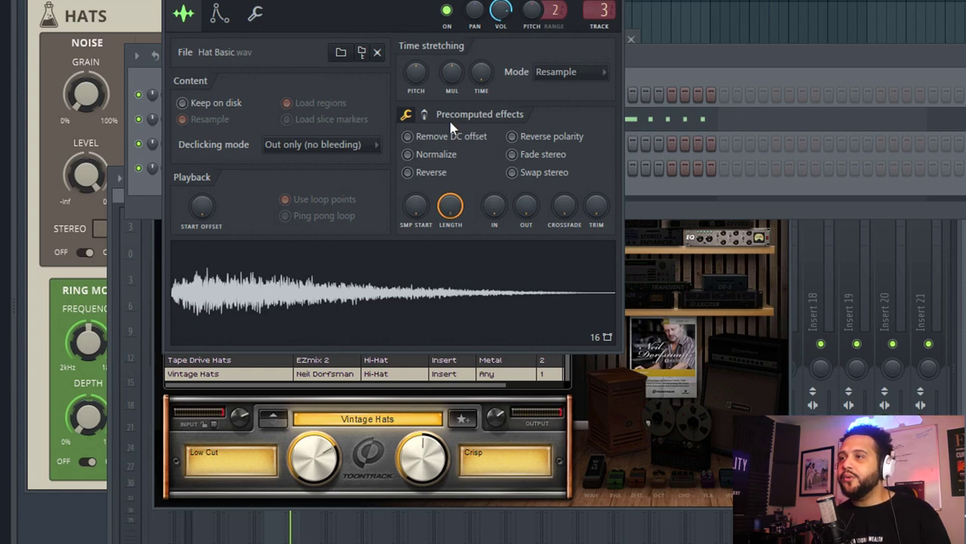
pyautogui.click(425, 115)
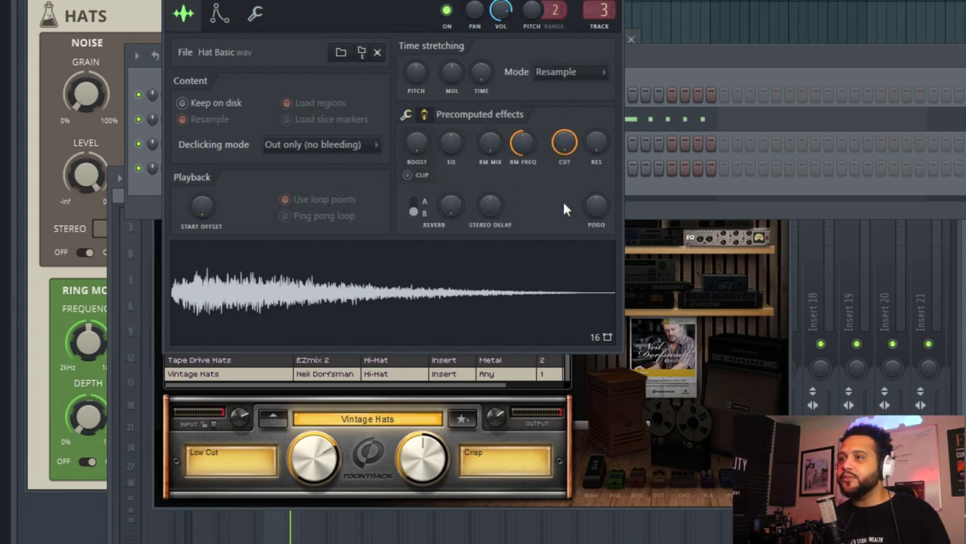
pyautogui.click(425, 115)
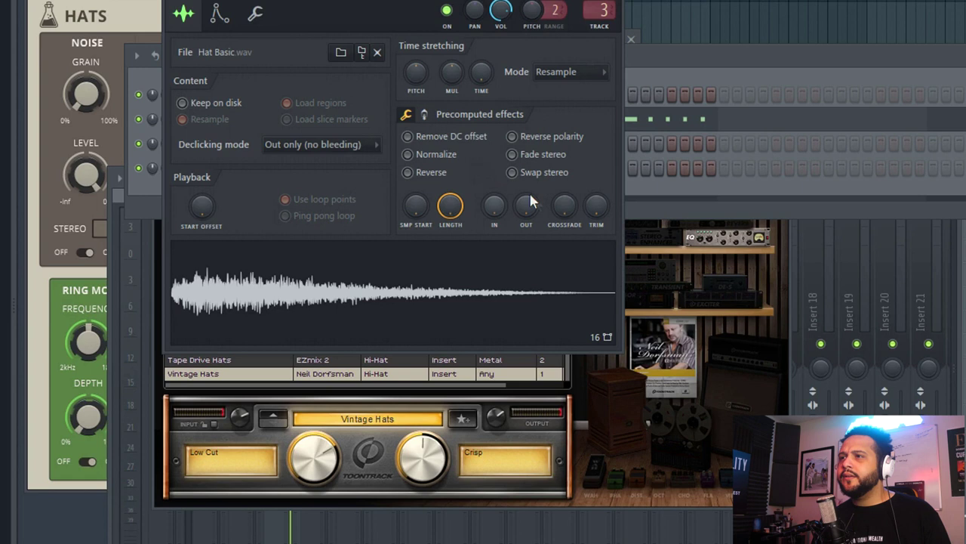
pyautogui.moveTo(532, 200); pyautogui.dragTo(533, 181)
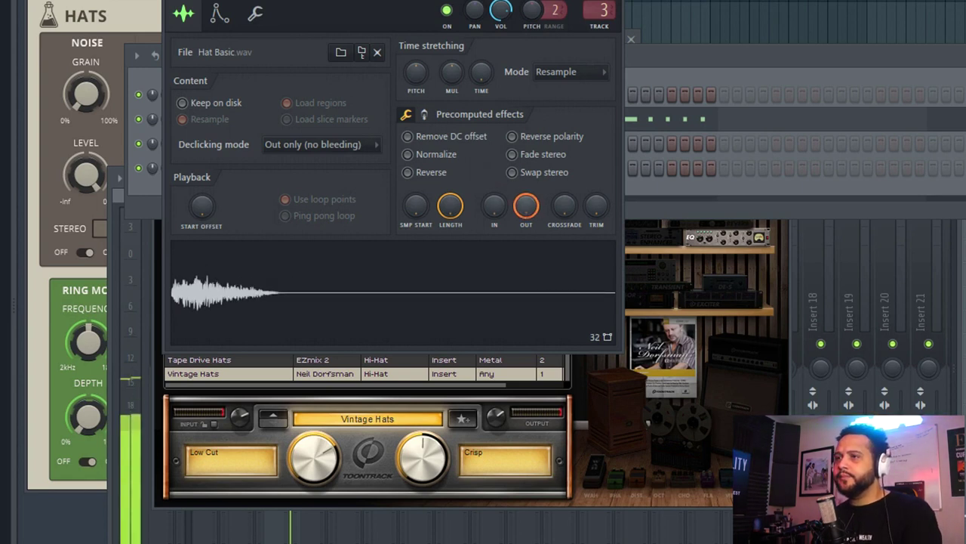
pyautogui.moveTo(451, 207); pyautogui.dragTo(451, 249)
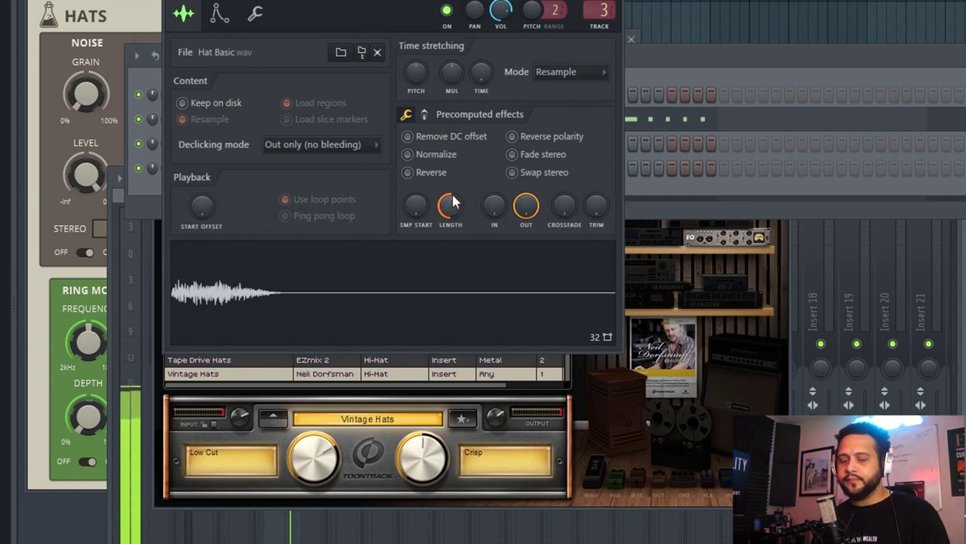
# Step: Move all of the Hat channel's notes to a higher pitch in the piano roll and play the pattern
pyautogui.click(713, 57)
pyautogui.click(287, 128)
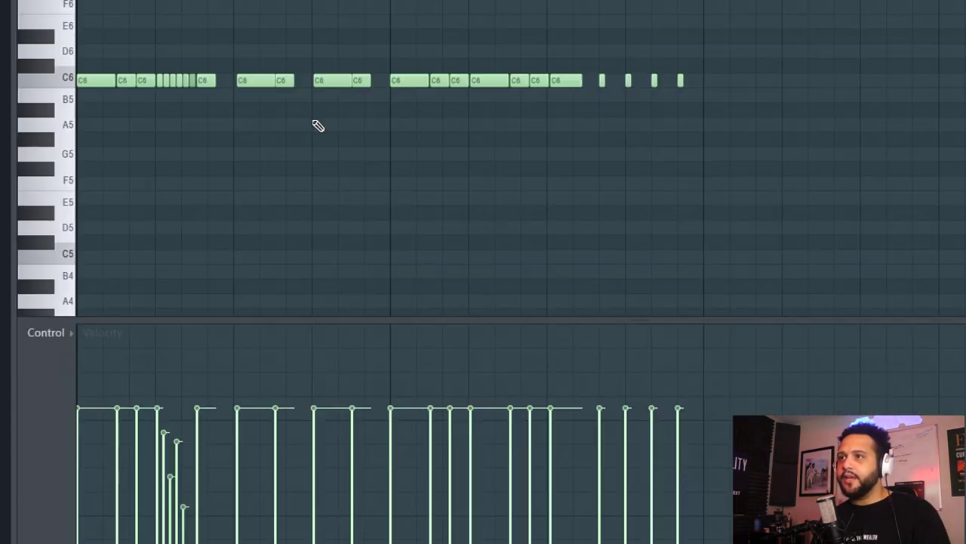
pyautogui.scroll(-4, 218, 137)
pyautogui.scroll(4, 216, 136)
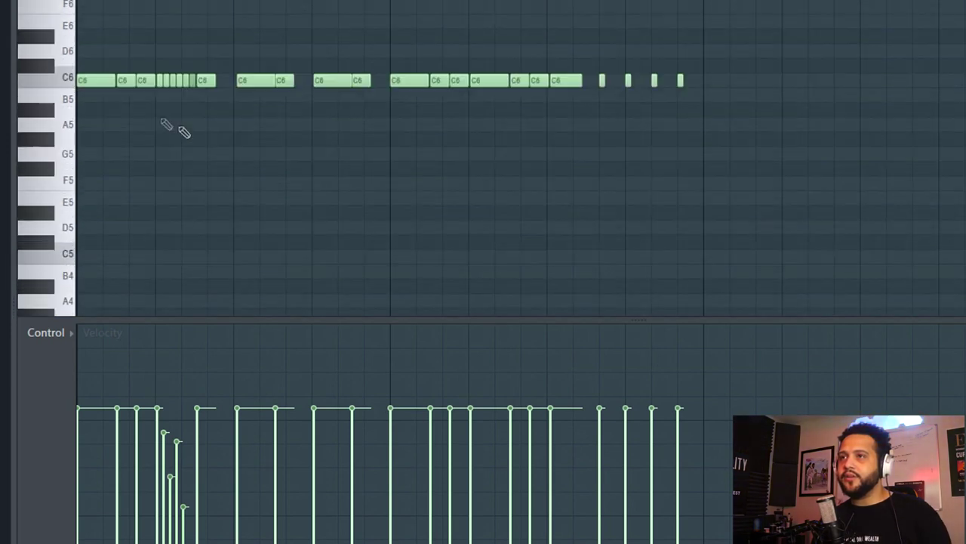
pyautogui.hotkey('ctrl', 'a')
pyautogui.moveTo(92, 87); pyautogui.dragTo(71, 2)
pyautogui.press('space')
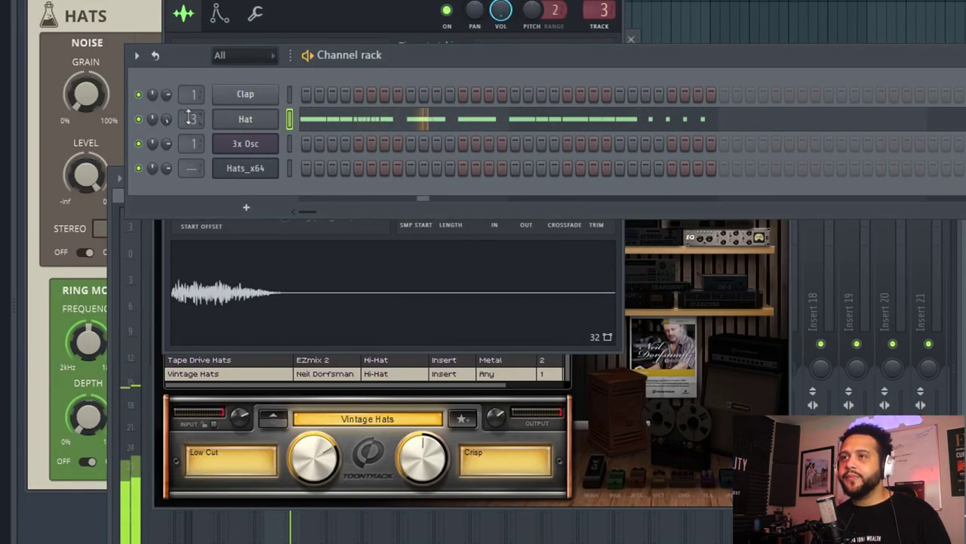
# Step: Close the Hat sampler and route the Hat channel to mixer track 1, the Hat Chain
pyautogui.scroll(2, 192, 118)
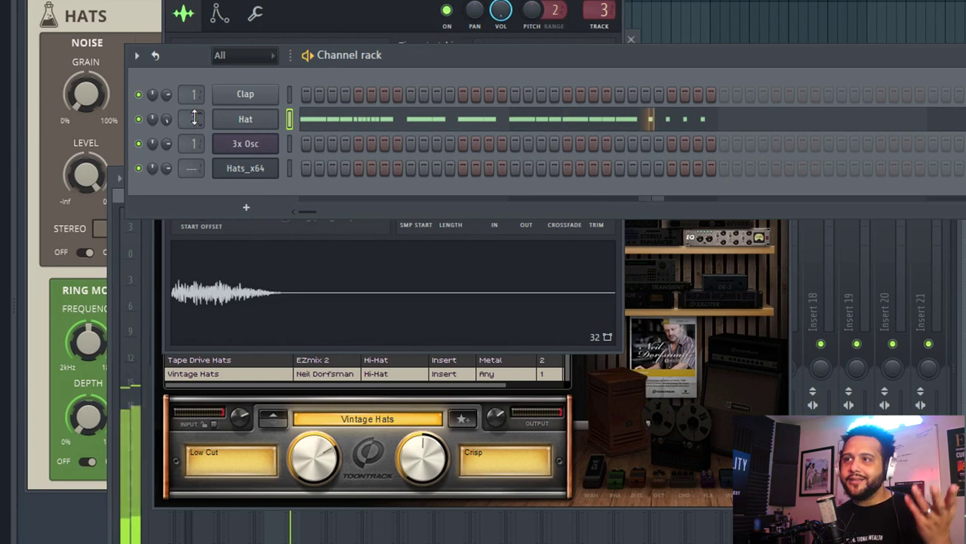
pyautogui.click(247, 125)
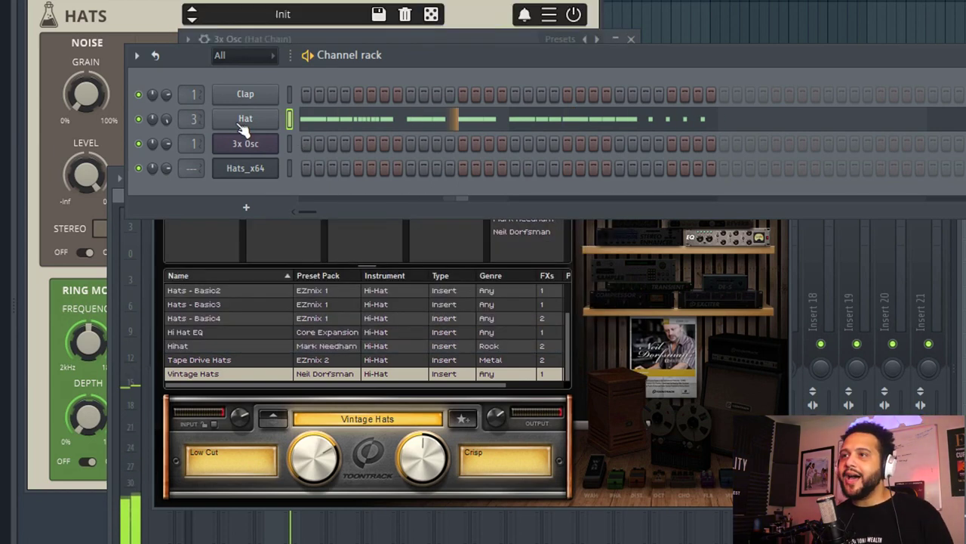
pyautogui.click(244, 126)
pyautogui.scroll(-2, 608, 14)
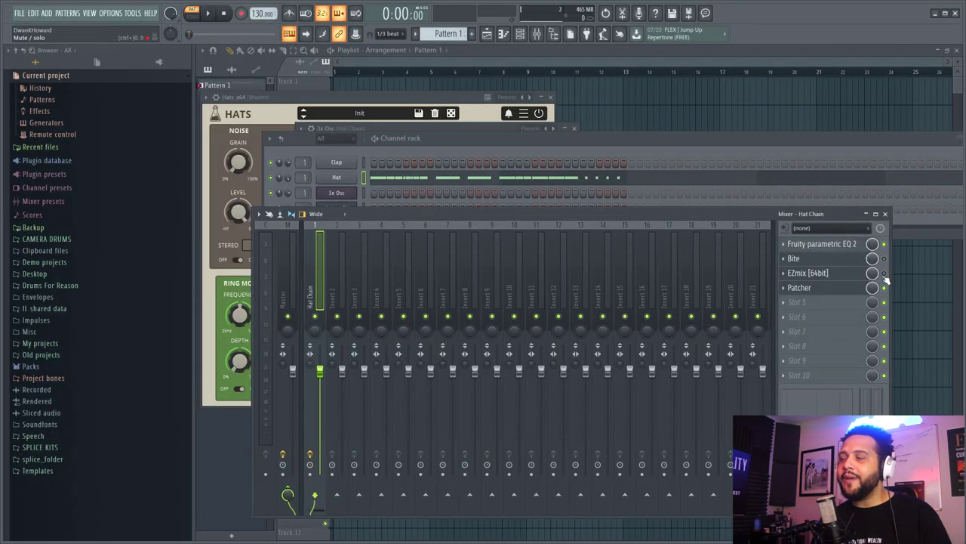
# Step: Play the pattern through the Hat Chain and adjust the Stroke level in Patcher's Simple EQ - Cymbals
pyautogui.press('space')
pyautogui.click(844, 290)
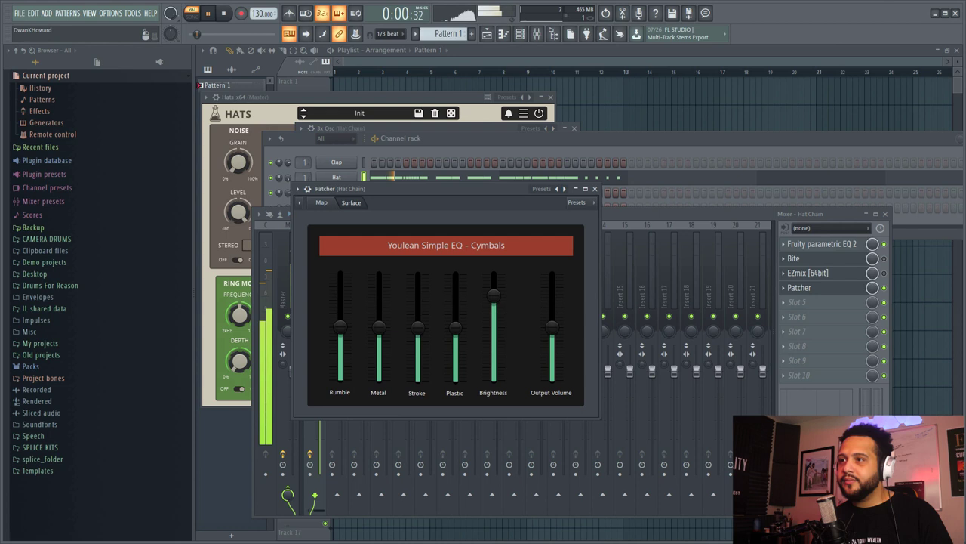
pyautogui.moveTo(417, 328)
pyautogui.mouseDown()
pyautogui.moveTo(417, 315)
pyautogui.moveTo(384, 304)
pyautogui.moveTo(384, 317)
pyautogui.mouseUp()
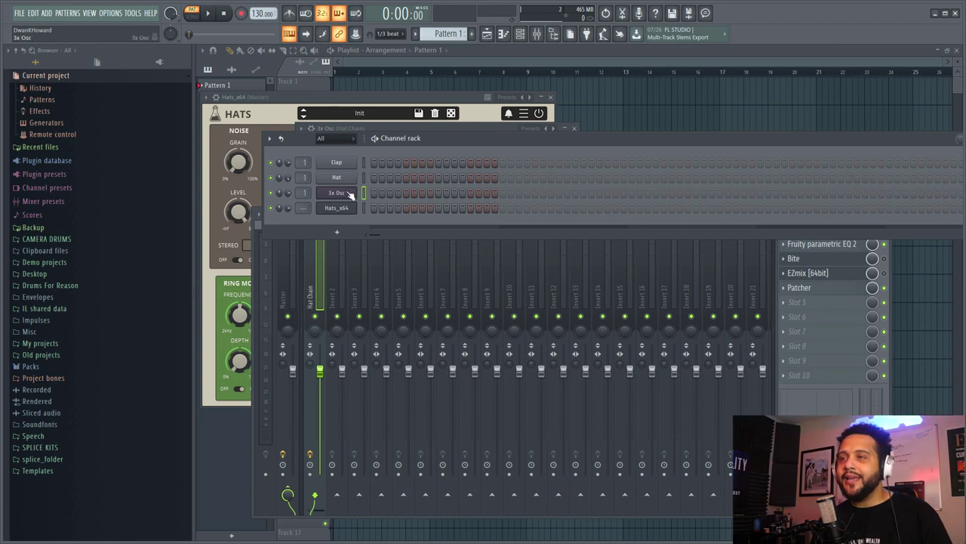
# Step: Open 3x Osc, switch all three oscillators to the noise waveform, and bring the channel rack forward
pyautogui.click(337, 193)
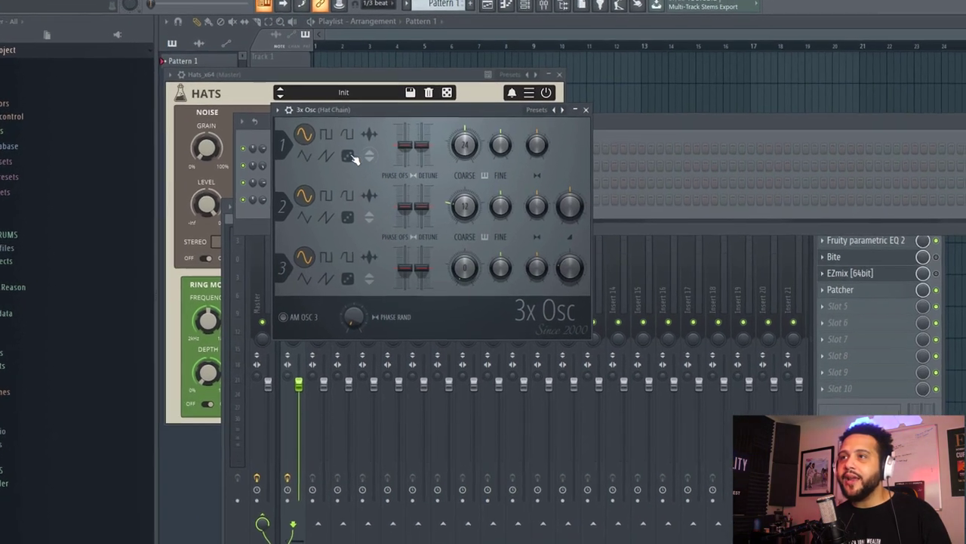
pyautogui.click(340, 149)
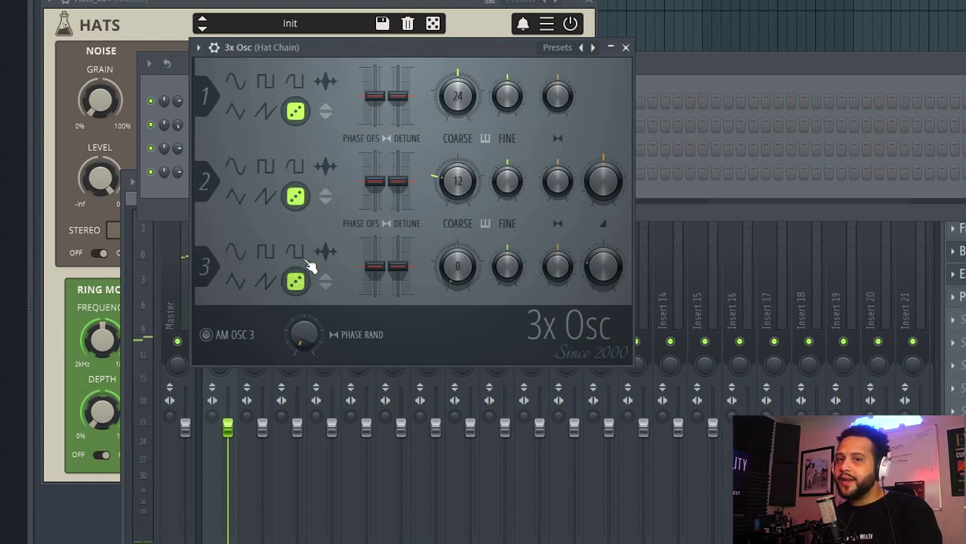
pyautogui.click(842, 70)
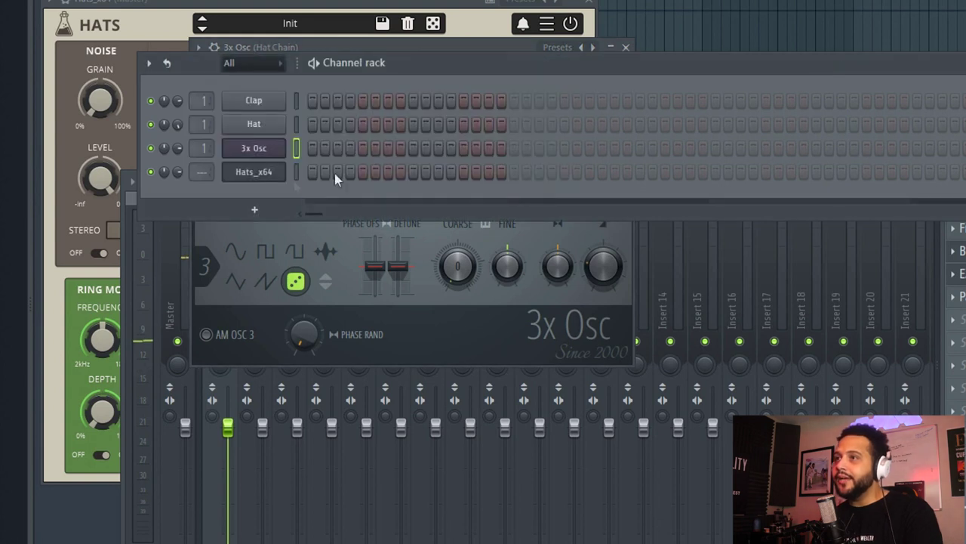
# Step: Draw a C5 note at the start of the 3x Osc channel's piano roll and audition it
pyautogui.rightClick(250, 155)
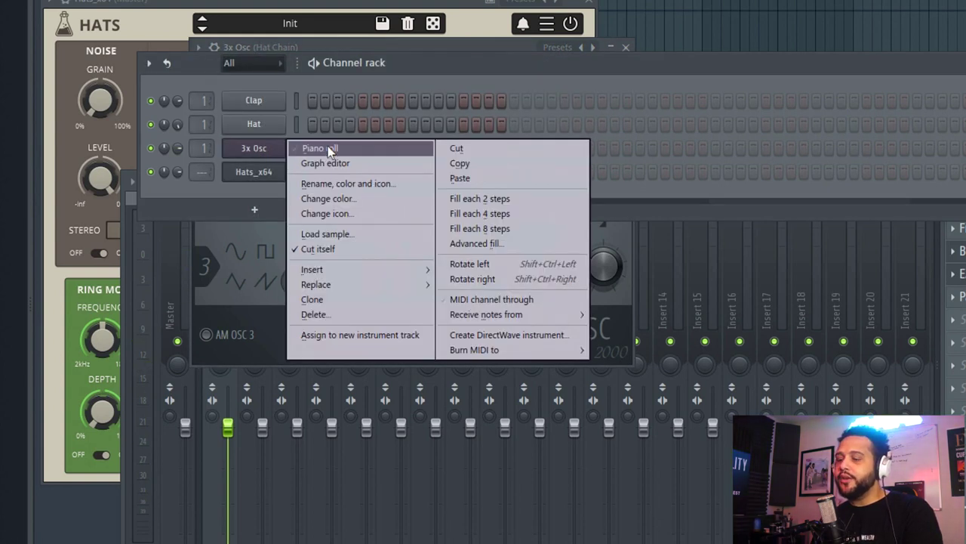
pyautogui.click(327, 145)
pyautogui.scroll(8, 128, 135)
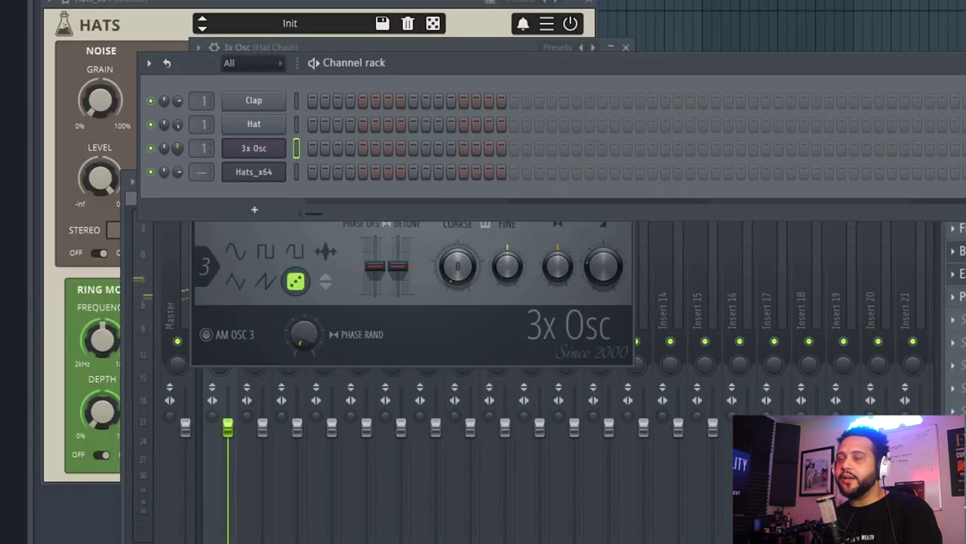
pyautogui.rightClick(291, 155)
pyautogui.click(310, 147)
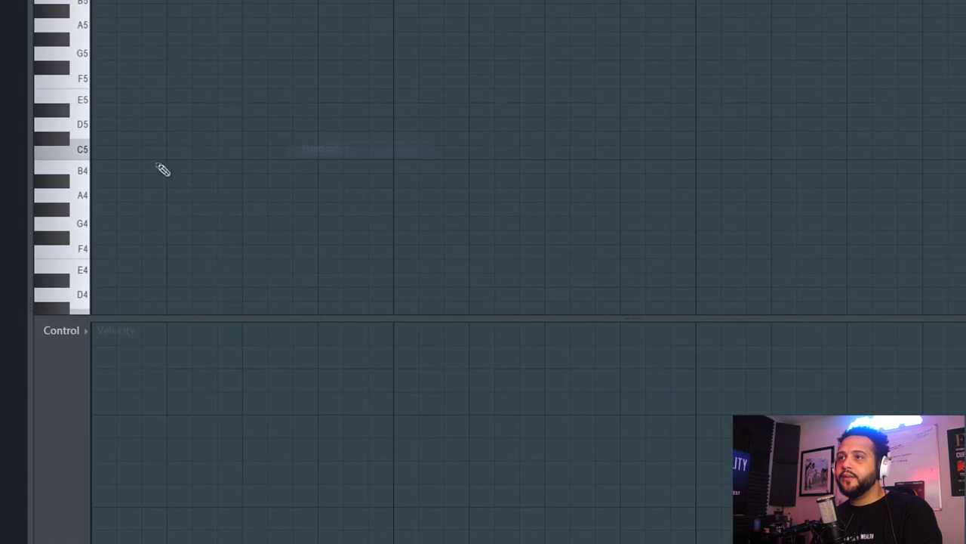
pyautogui.click(110, 156)
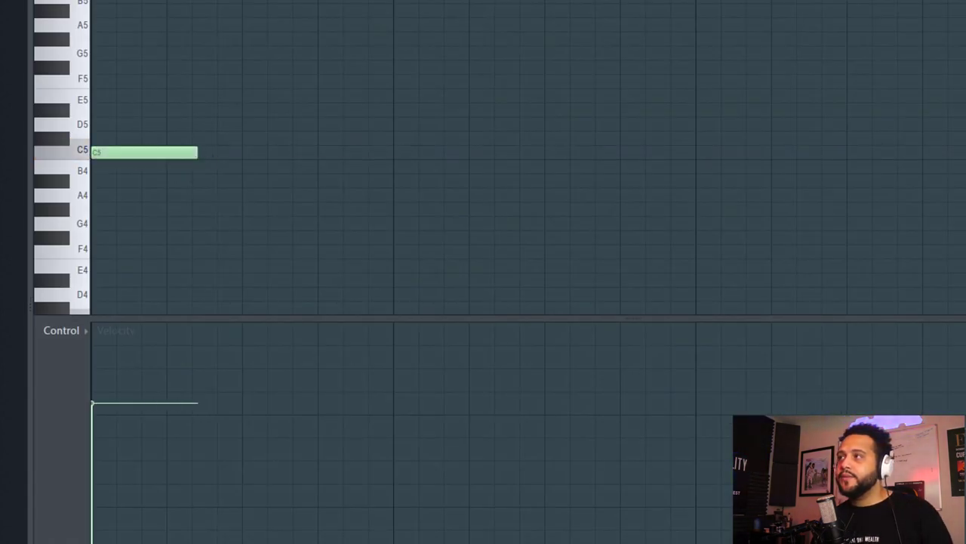
pyautogui.press('space')
pyautogui.press('space')
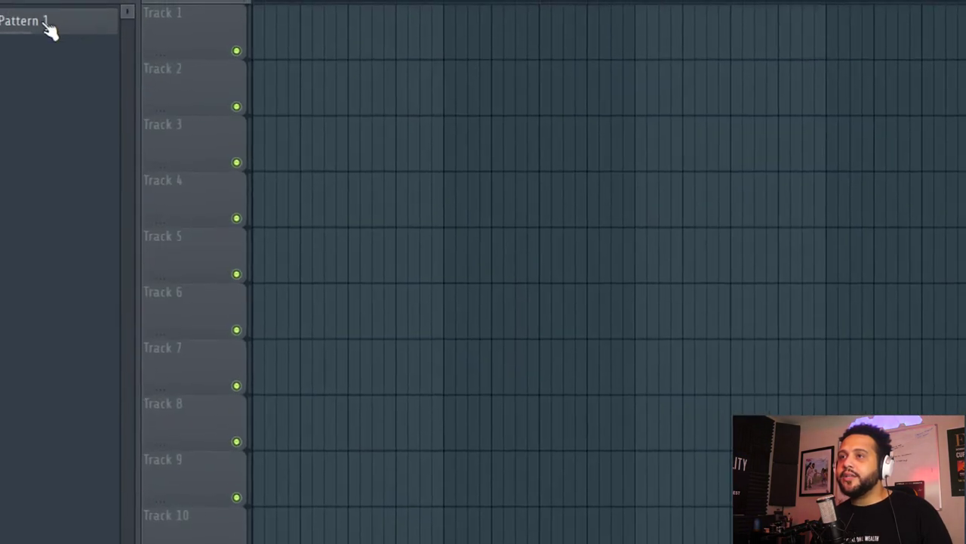
# Step: Place Pattern 1 at bar 1 on playlist Track 1 and trim the clip to the length of its note
pyautogui.moveTo(49, 29); pyautogui.dragTo(264, 11)
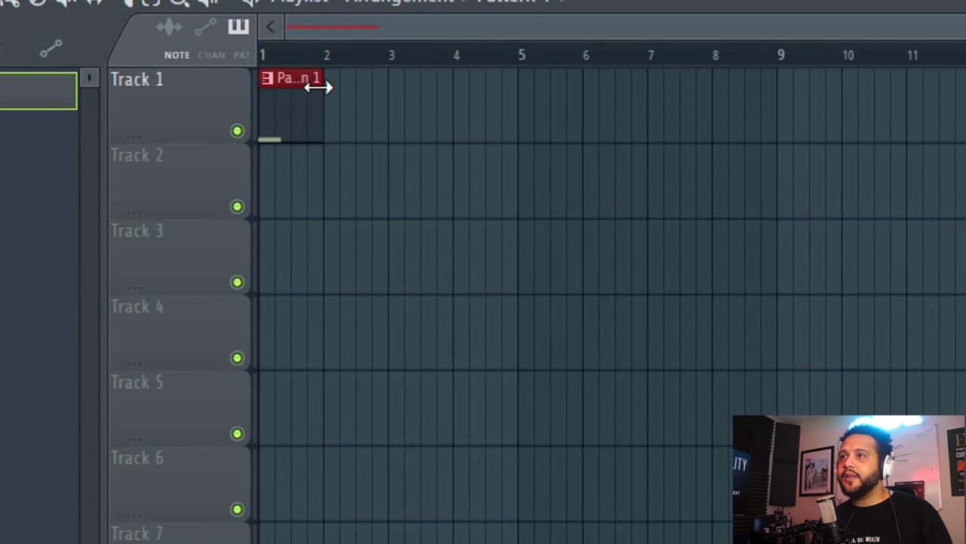
pyautogui.moveTo(318, 88); pyautogui.dragTo(284, 94)
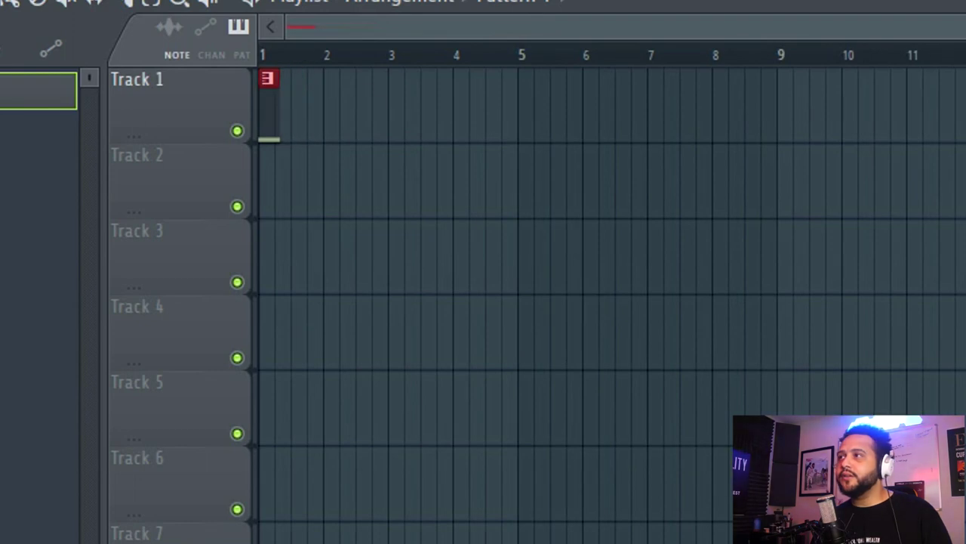
# Step: Consolidate the Pattern 1 clip into a 24Bit int stereo WAV with Cut remainder and start rendering
pyautogui.moveTo(965, 26); pyautogui.dragTo(400, 25)
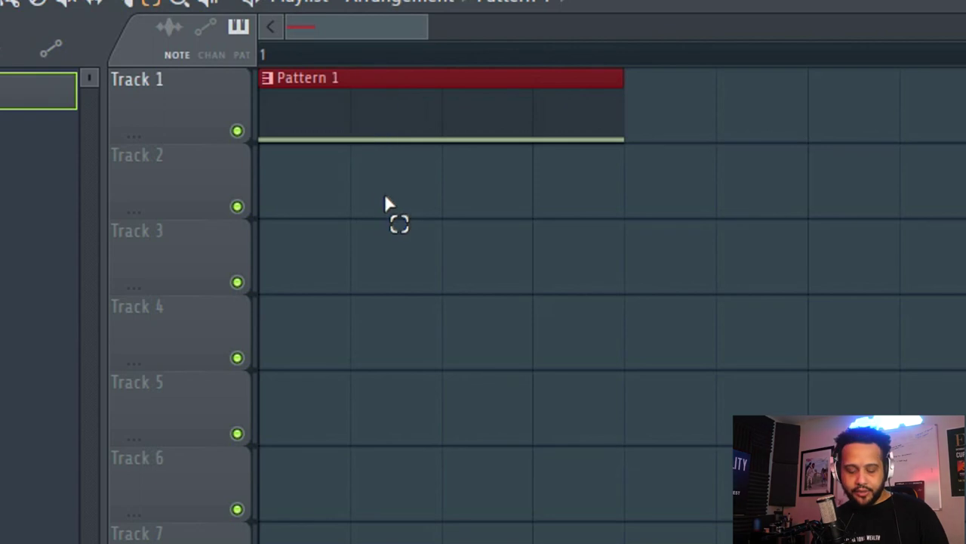
pyautogui.hotkey('ctrl', 'alt', 'c')
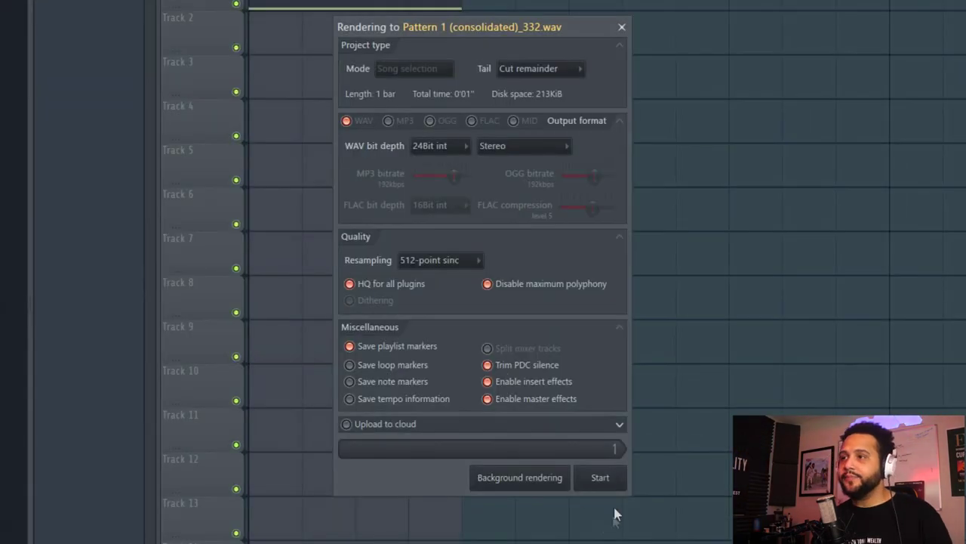
pyautogui.click(600, 477)
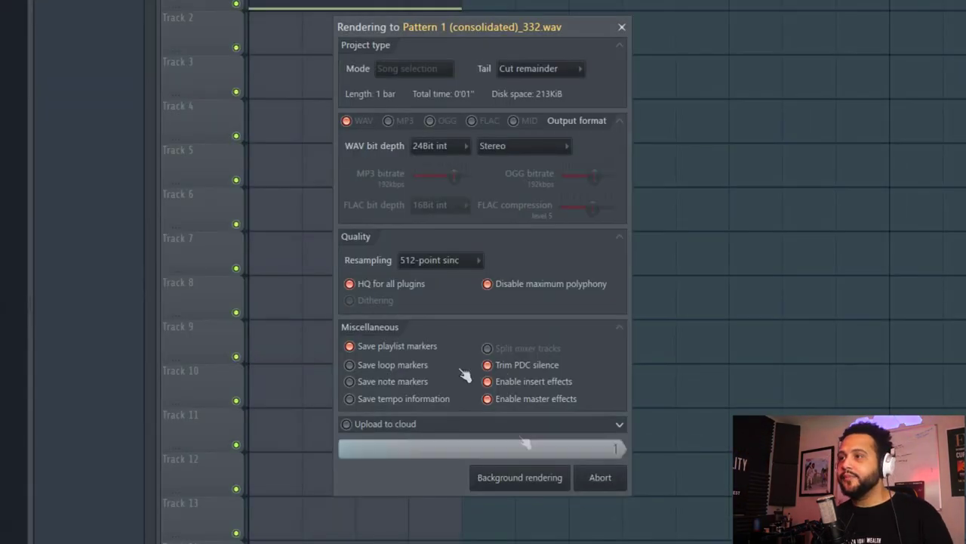
# Step: Open the consolidated Pattern 1 clip's settings, raise its fade-out to maximum and shorten its sample length to a short hit
pyautogui.doubleClick(354, 2)
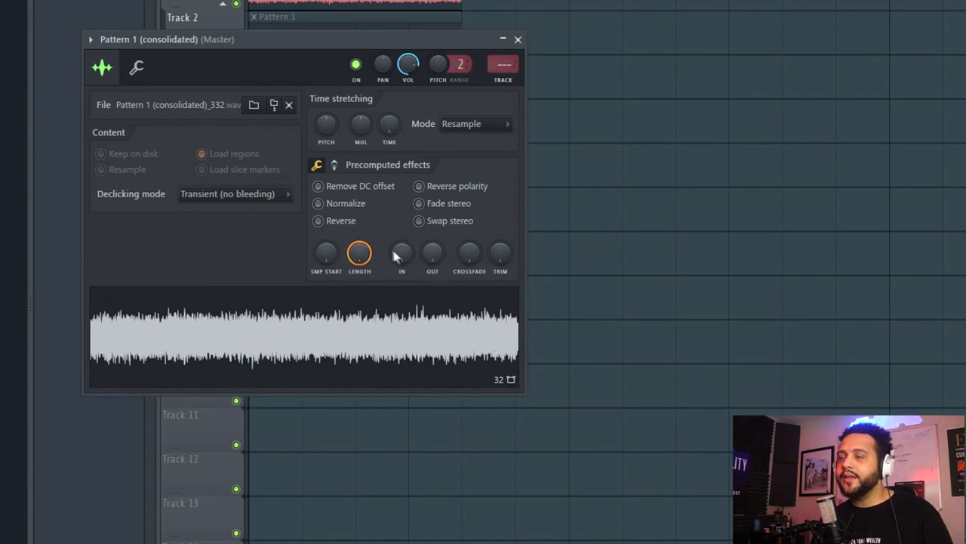
pyautogui.moveTo(436, 264); pyautogui.dragTo(437, 234)
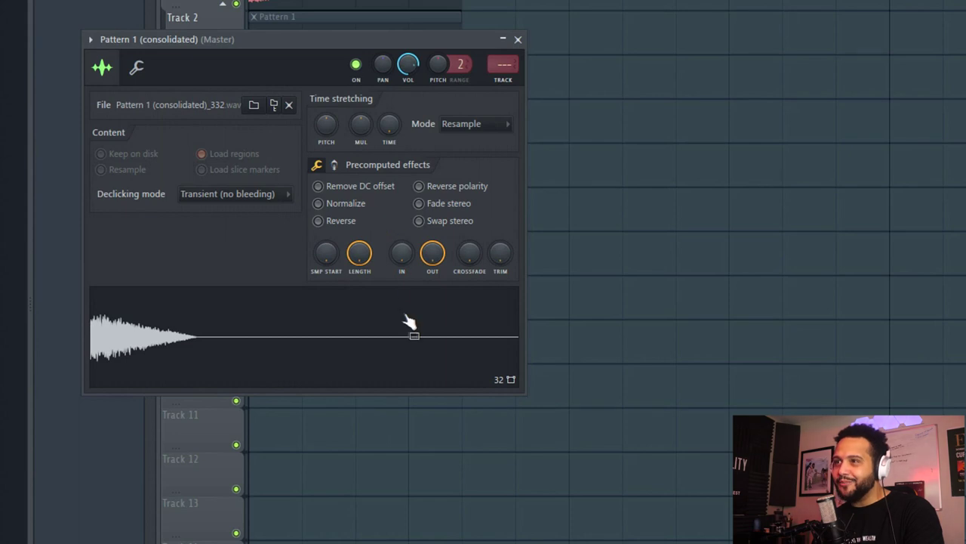
pyautogui.moveTo(359, 253); pyautogui.dragTo(359, 268)
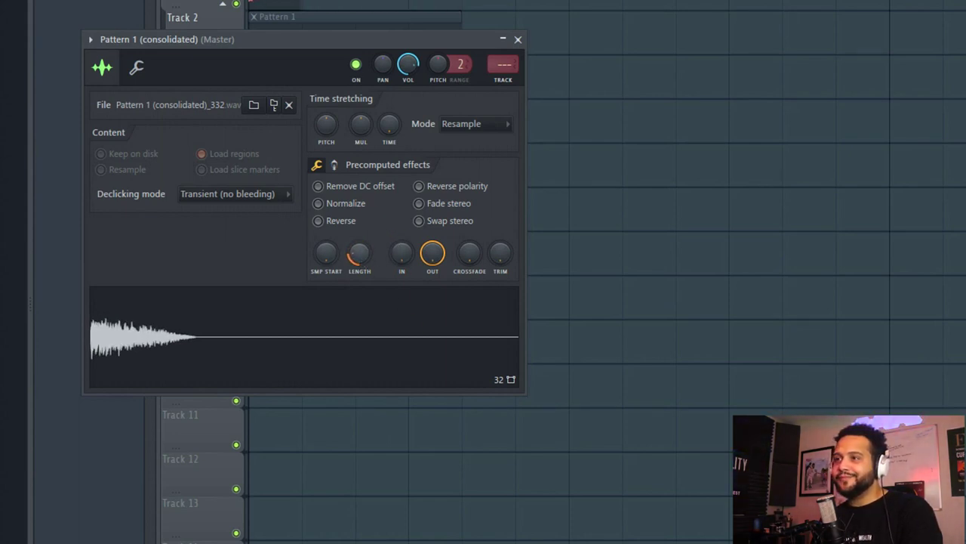
pyautogui.moveTo(360, 254)
pyautogui.mouseDown()
pyautogui.moveTo(361, 262)
pyautogui.moveTo(357, 246)
pyautogui.mouseUp()
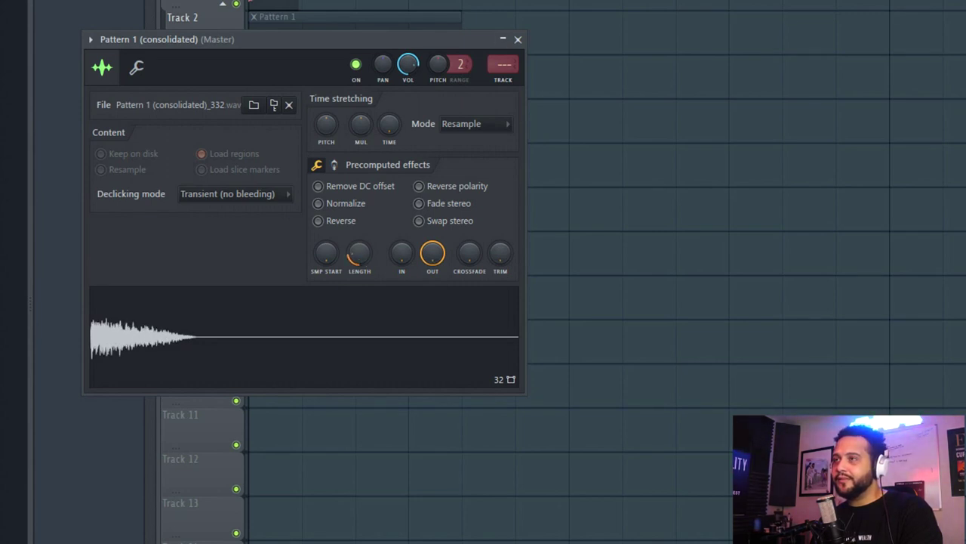
# Step: Show the mixer and all channels in the channel rack, and cut the note from the 3x Osc channel
pyautogui.press('F9')
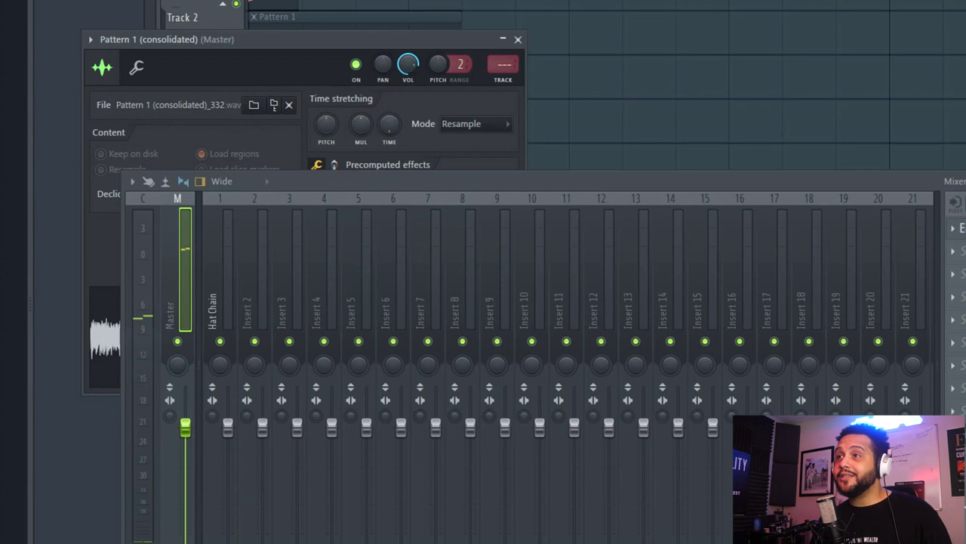
pyautogui.press('F6')
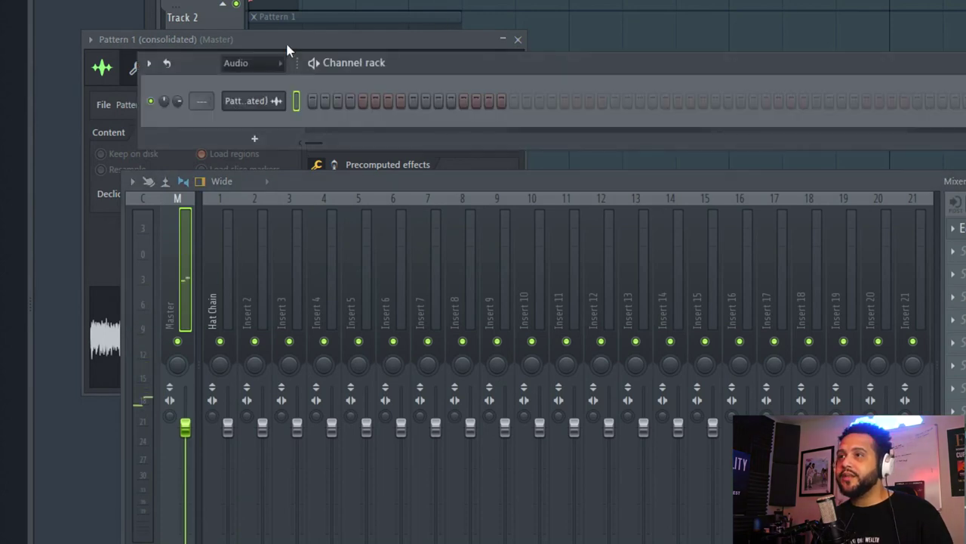
pyautogui.click(285, 65)
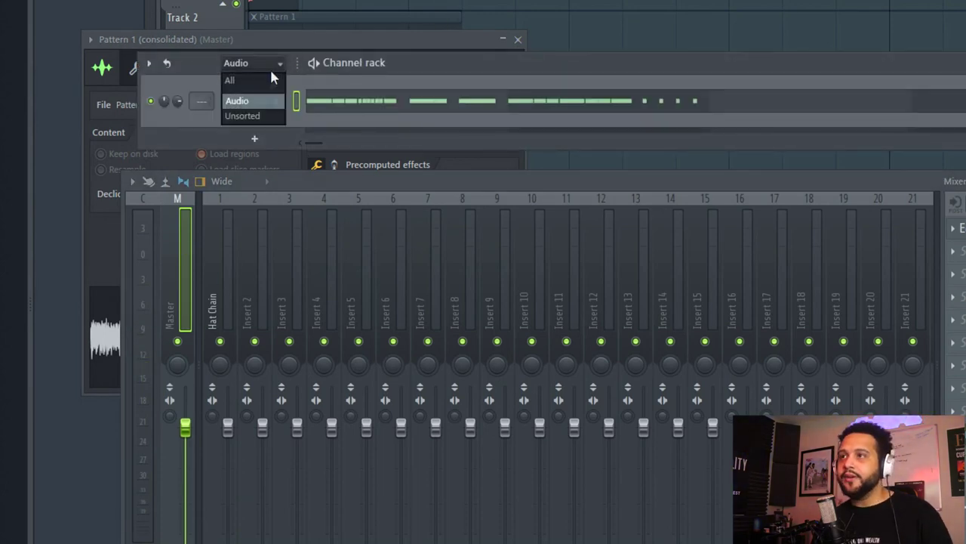
pyautogui.click(264, 80)
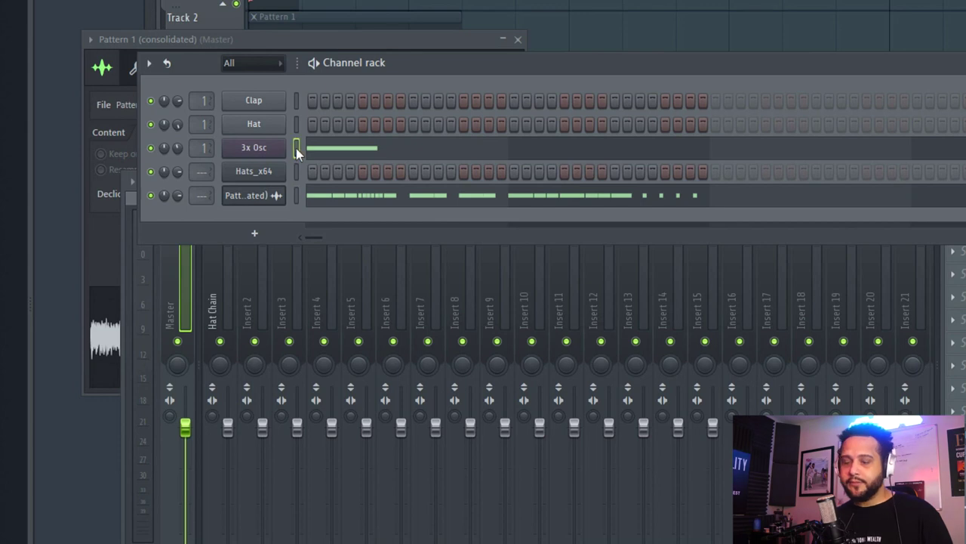
pyautogui.hotkey('ctrl', 'x')
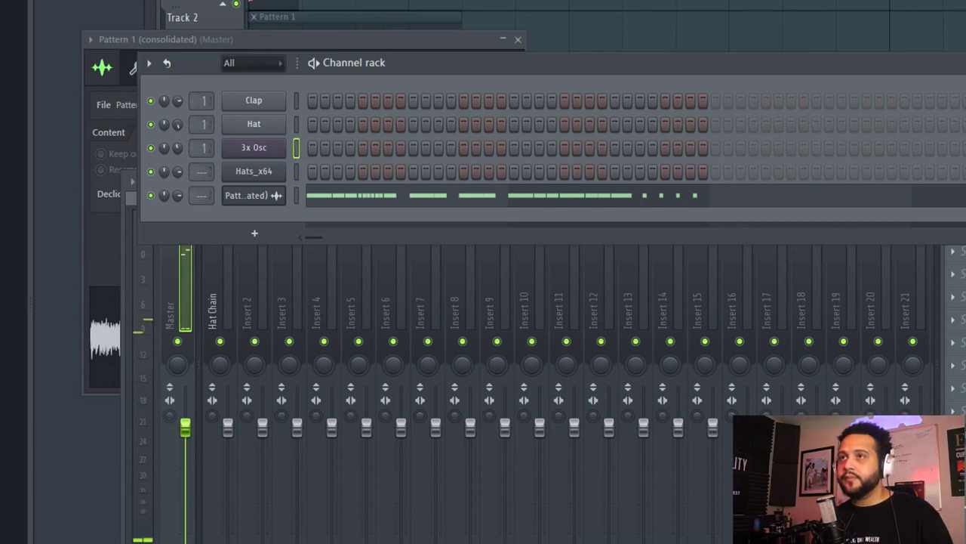
# Step: Route the consolidated channel to mixer track 1, Hat Chain, and audition the pattern with Patcher switched off and Bite toggled
pyautogui.press('space')
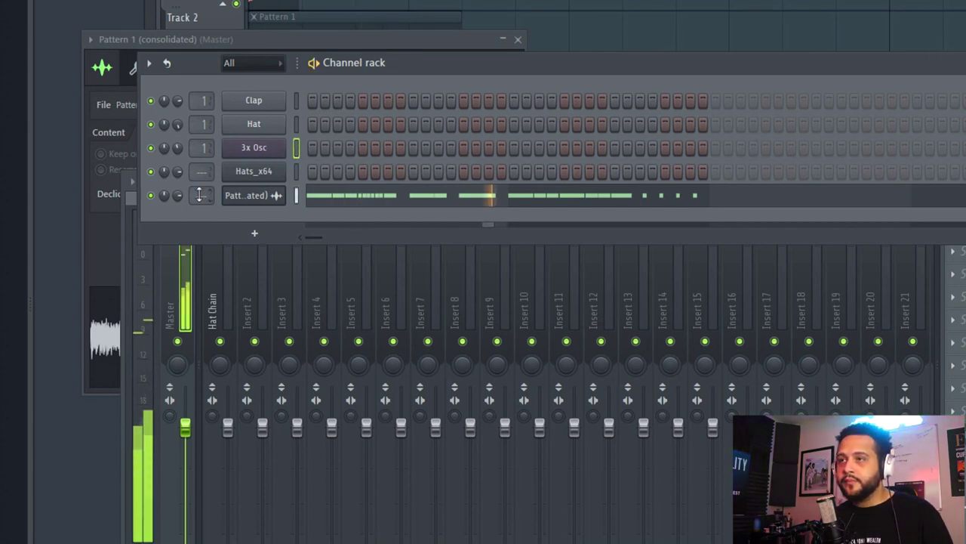
pyautogui.press('space')
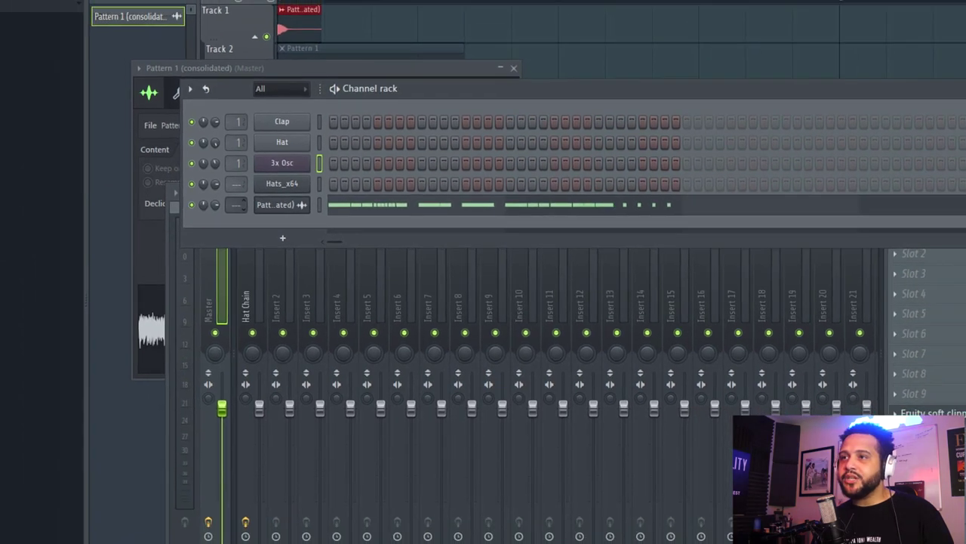
pyautogui.press('space')
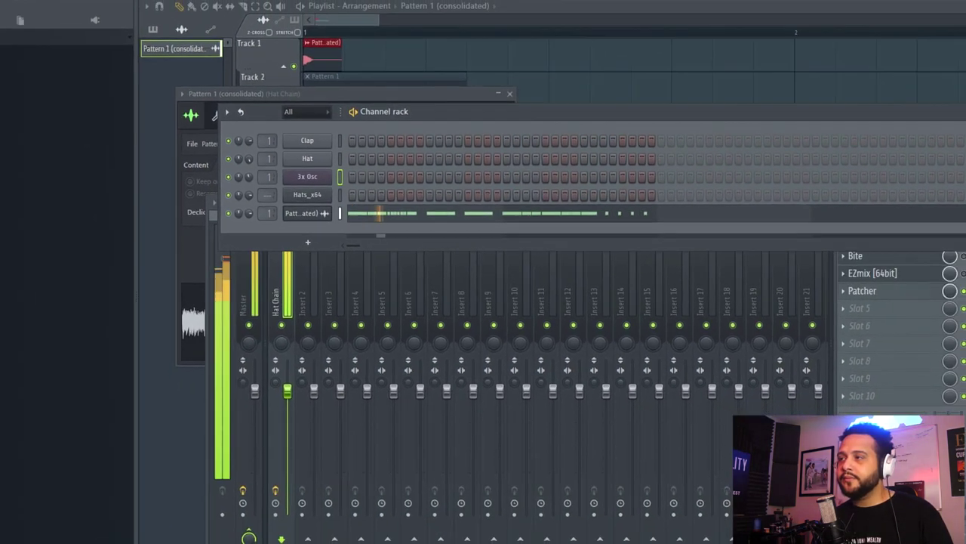
pyautogui.click(963, 291)
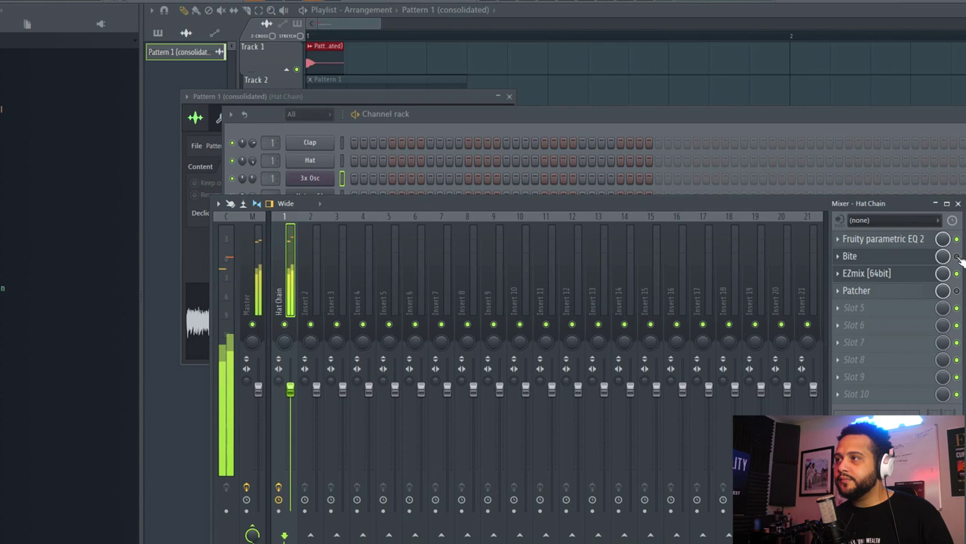
pyautogui.click(957, 256)
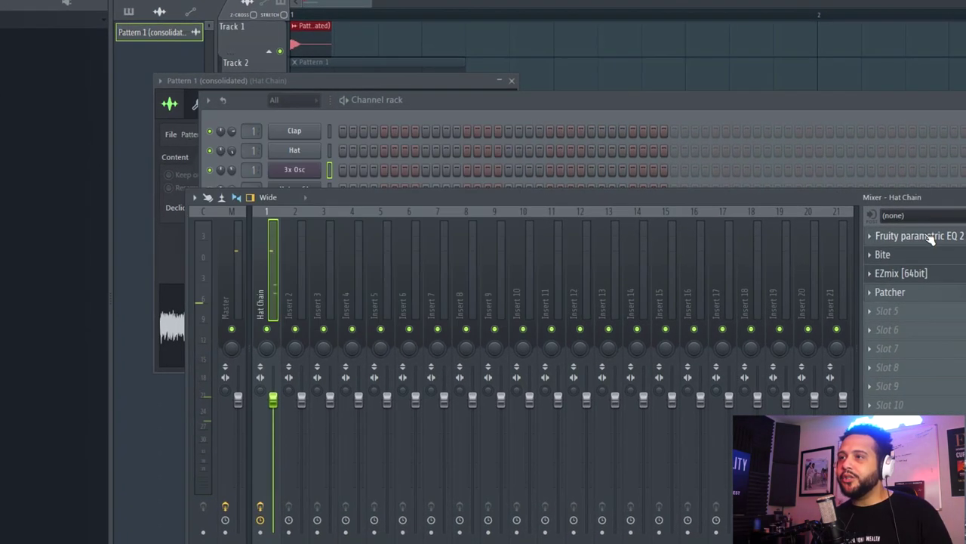
# Step: In the Hat Chain's Fruity parametric EQ 2, lower band 7 to a cut around 5 kHz and boost bands 5 and 6 slightly
pyautogui.click(921, 236)
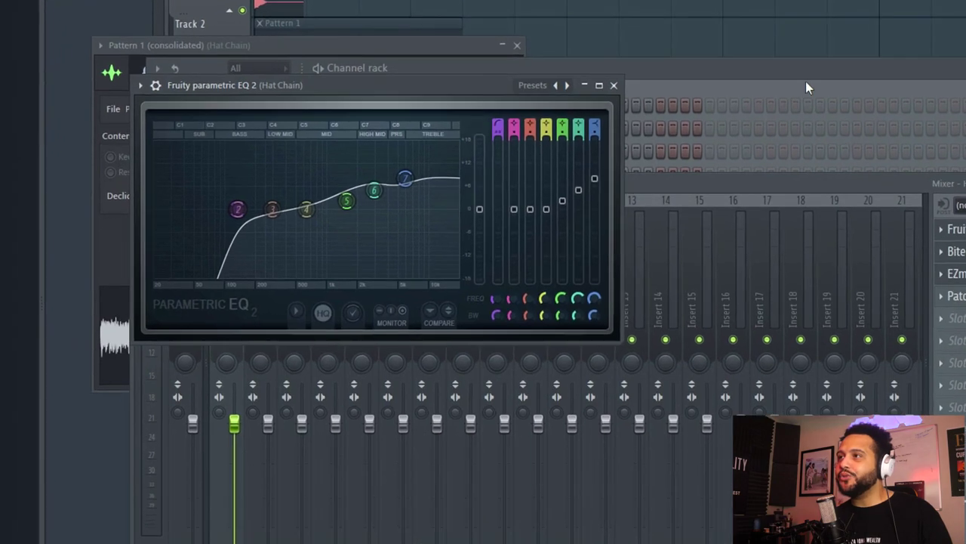
pyautogui.click(805, 88)
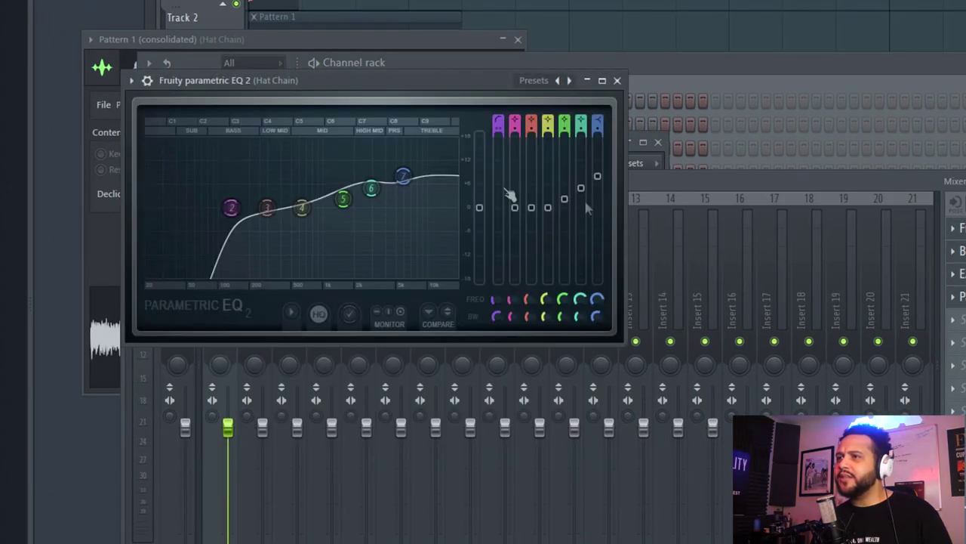
pyautogui.moveTo(403, 176); pyautogui.dragTo(396, 222)
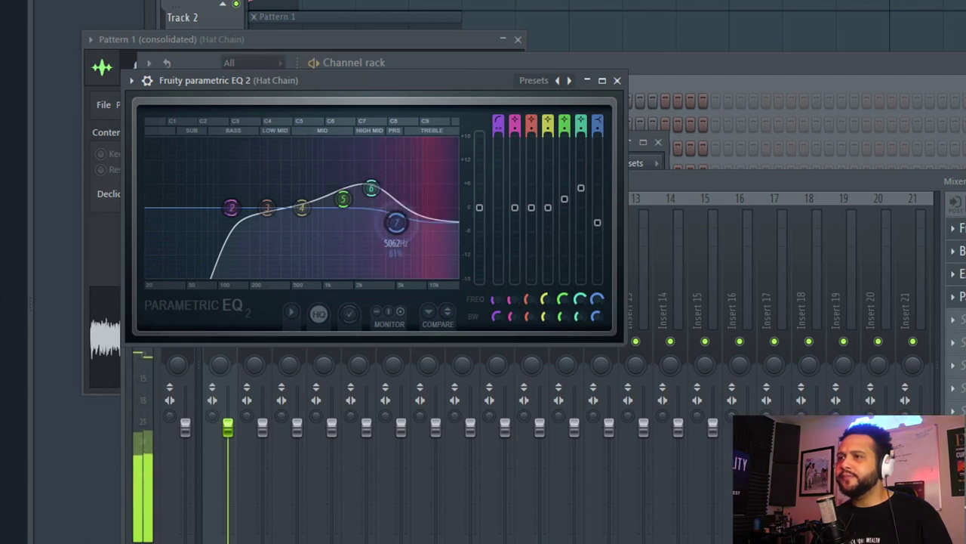
pyautogui.moveTo(370, 188); pyautogui.dragTo(339, 191)
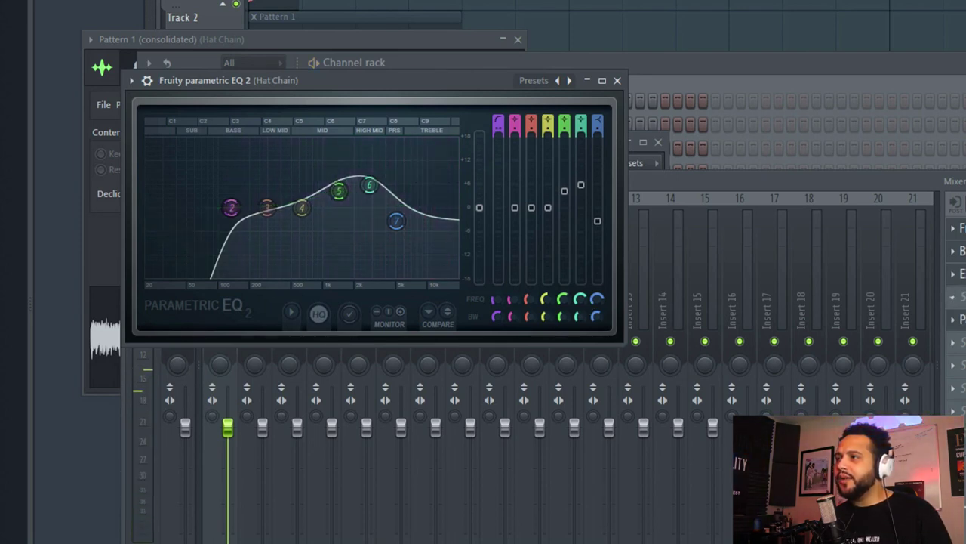
# Step: Insert the Dirt plugin between Bite and EZmix in the Hat Chain and audition its presets up to Feline Strut
pyautogui.click(955, 276)
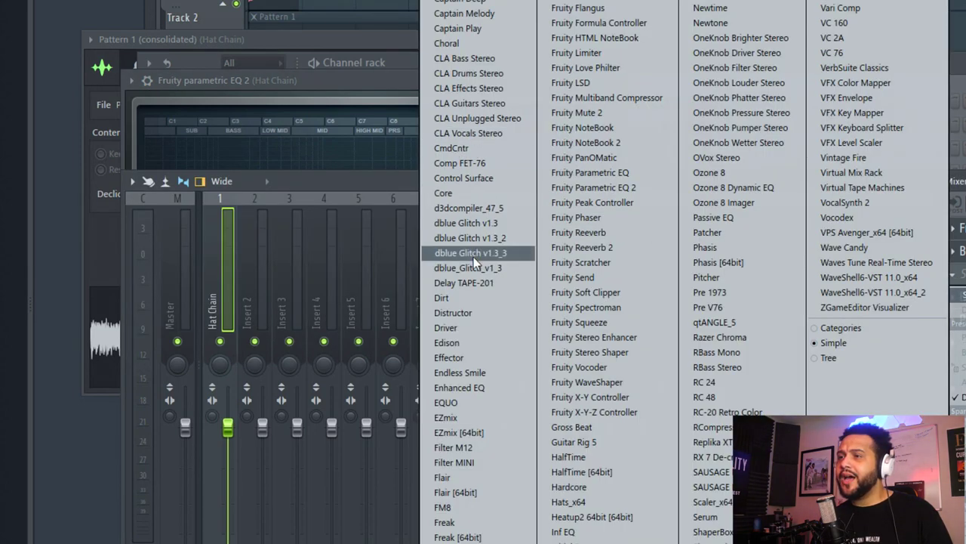
pyautogui.click(463, 295)
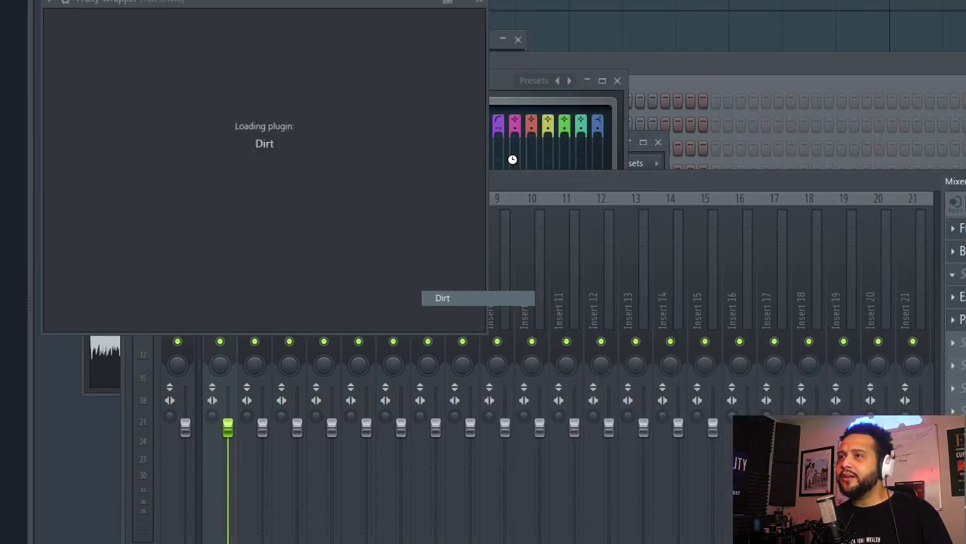
pyautogui.click(103, 19)
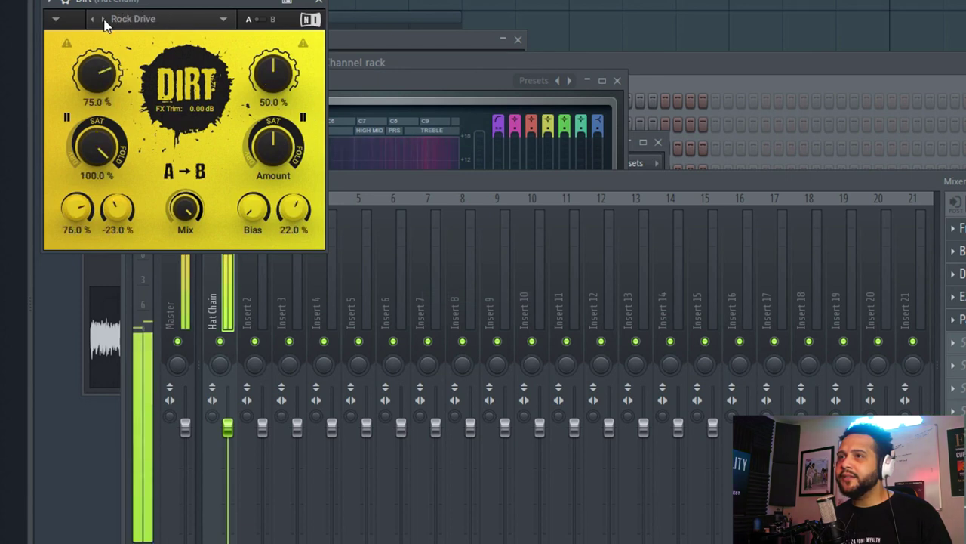
pyautogui.click(103, 19)
pyautogui.click(103, 20)
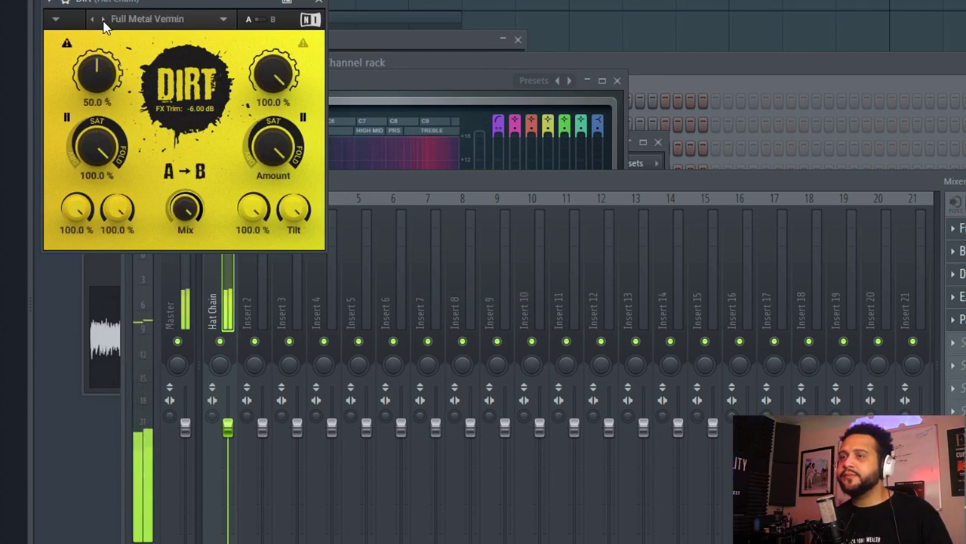
pyautogui.click(103, 20)
pyautogui.click(104, 20)
pyautogui.click(104, 20)
pyautogui.click(103, 19)
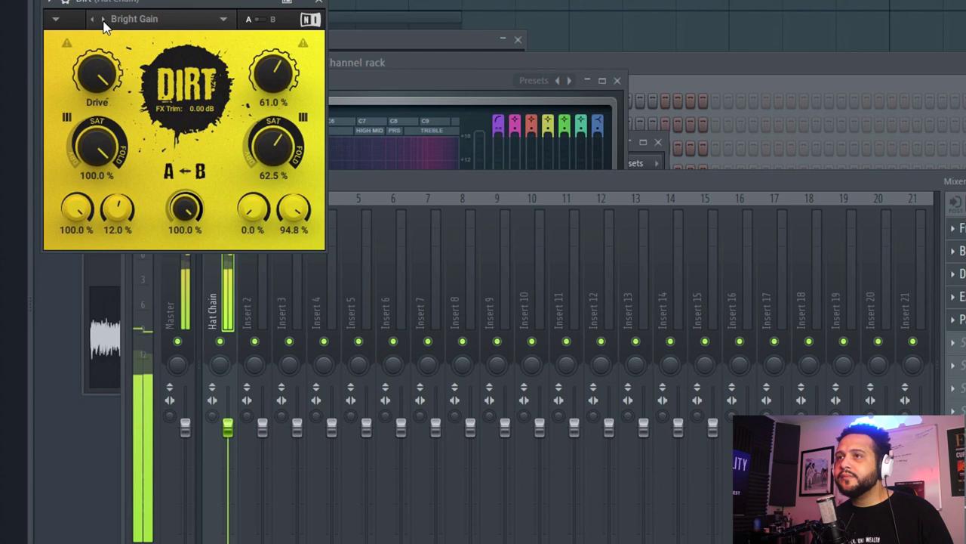
pyautogui.click(103, 20)
pyautogui.click(103, 20)
pyautogui.click(104, 20)
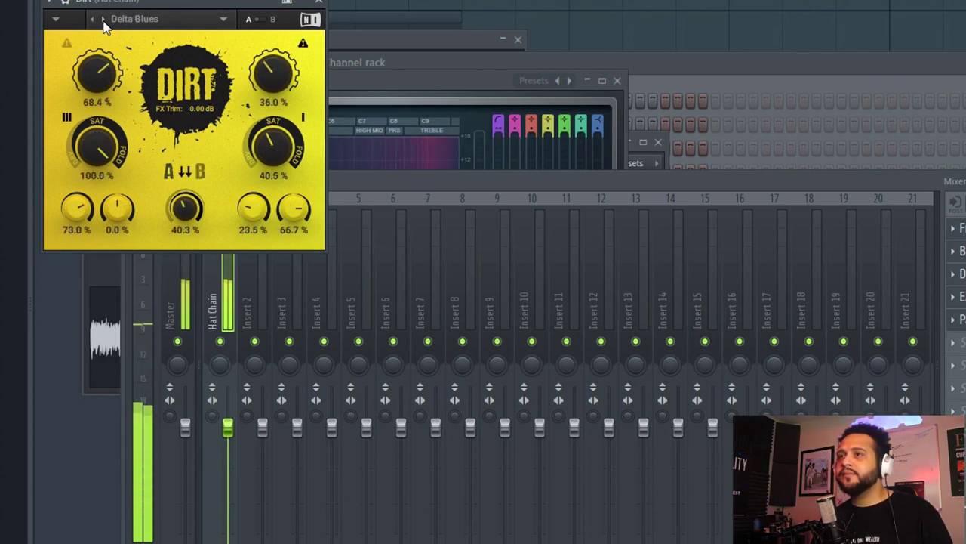
pyautogui.click(103, 19)
pyautogui.click(103, 20)
pyautogui.click(103, 19)
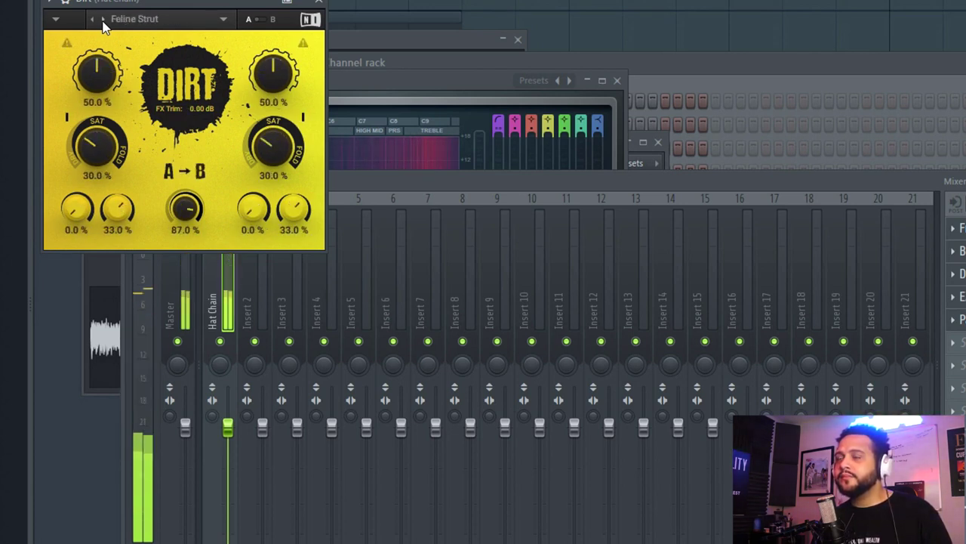
pyautogui.click(104, 20)
pyautogui.click(103, 20)
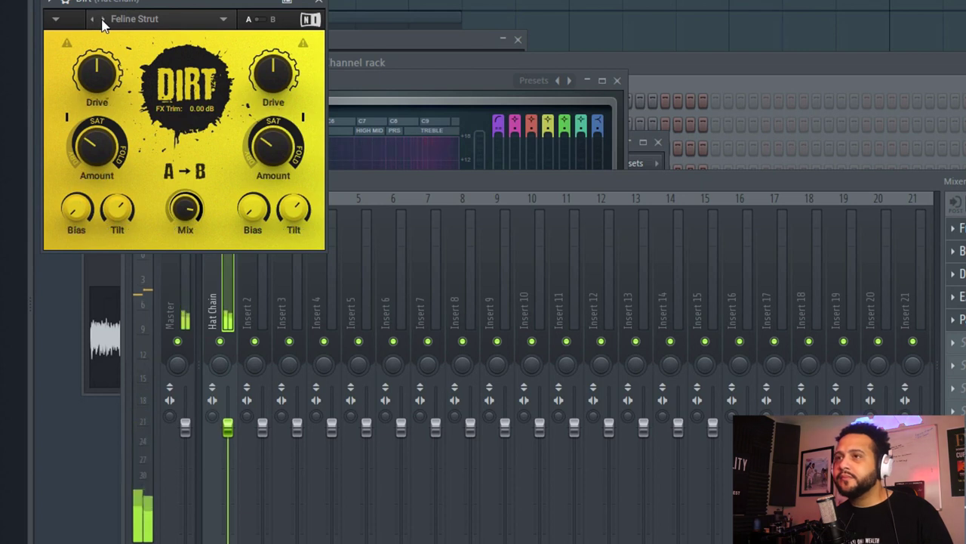
# Step: In Fruity parametric EQ 2, raise band 7 to a treble boost at about 8.6 kHz and lower band 6 to around 0 dB
pyautogui.click(961, 228)
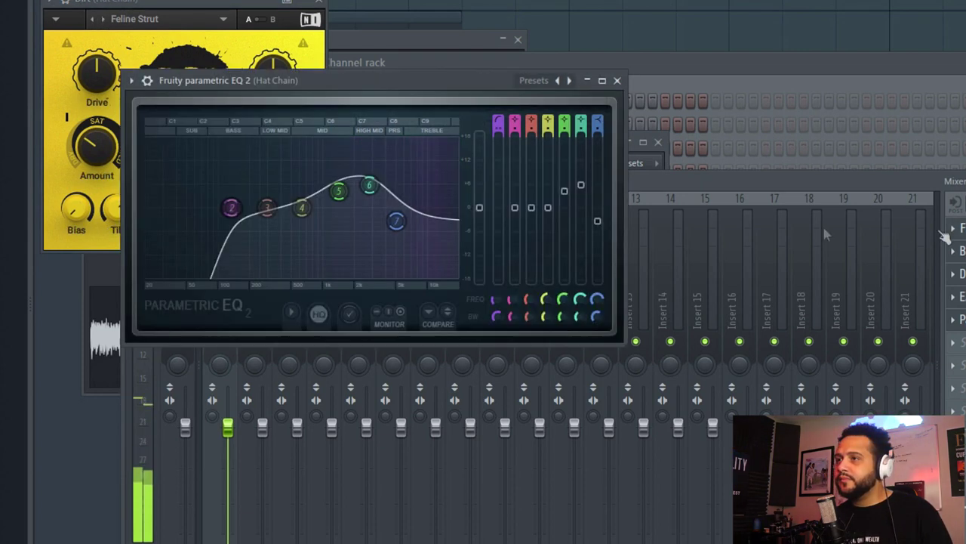
pyautogui.moveTo(397, 222); pyautogui.dragTo(422, 157)
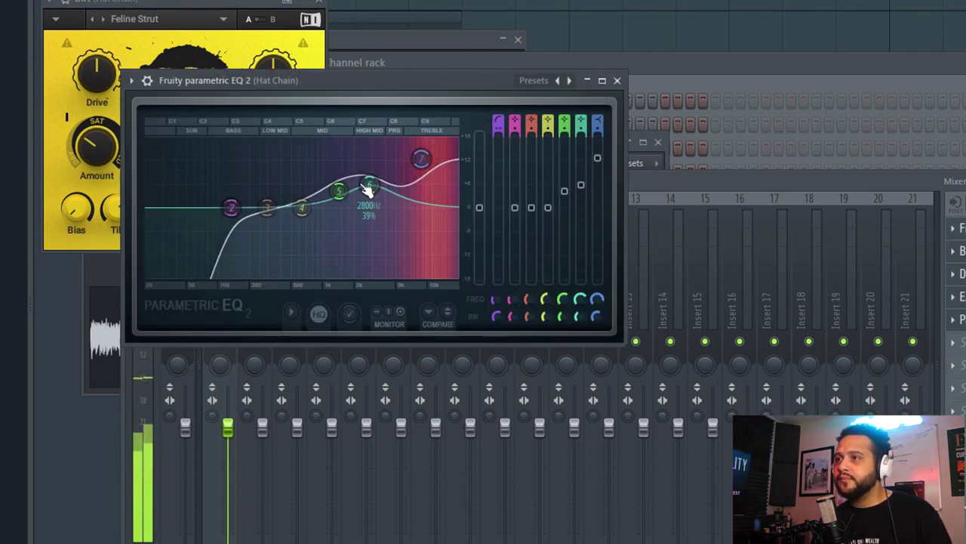
pyautogui.moveTo(369, 187); pyautogui.dragTo(371, 206)
pyautogui.moveTo(421, 158)
pyautogui.mouseDown()
pyautogui.moveTo(403, 188)
pyautogui.moveTo(399, 165)
pyautogui.moveTo(421, 164)
pyautogui.mouseUp()
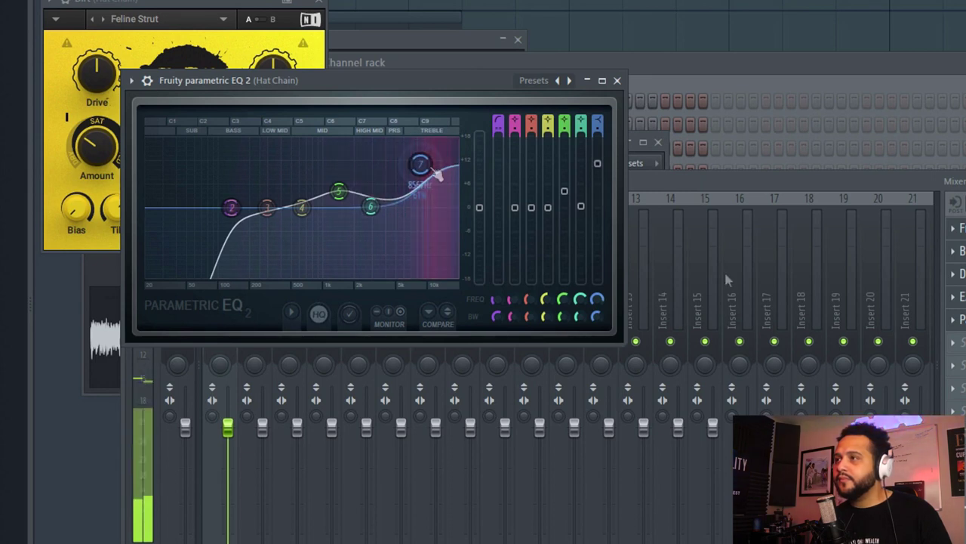
# Step: Raise the Brightness, Plastic and Rumble sliders of the Youlean Simple EQ - Cymbals preset in the Hat Chain's Patcher
pyautogui.press('F9')
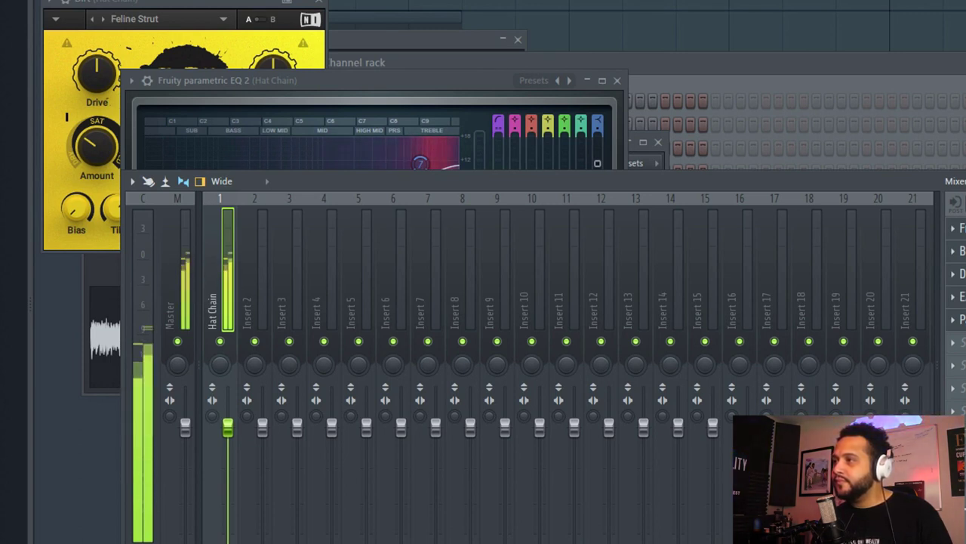
pyautogui.click(960, 319)
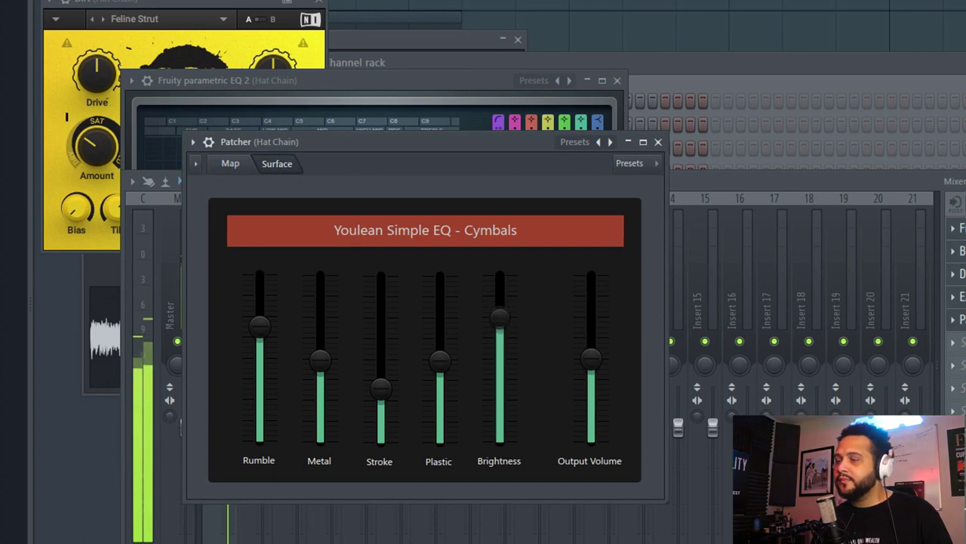
pyautogui.moveTo(501, 310)
pyautogui.mouseDown()
pyautogui.moveTo(507, 367)
pyautogui.moveTo(502, 296)
pyautogui.mouseUp()
pyautogui.moveTo(442, 352); pyautogui.dragTo(440, 305)
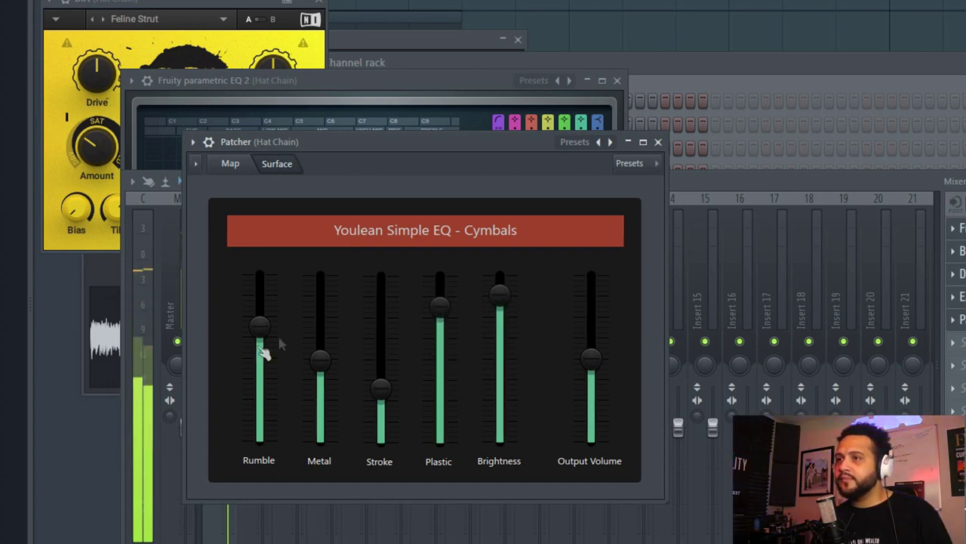
pyautogui.moveTo(261, 349); pyautogui.dragTo(261, 337)
# Step: Shorten the Pattern 1 (consolidated) sample's length, raise its RES precomputed effect and slightly raise its POGO
pyautogui.click(682, 78)
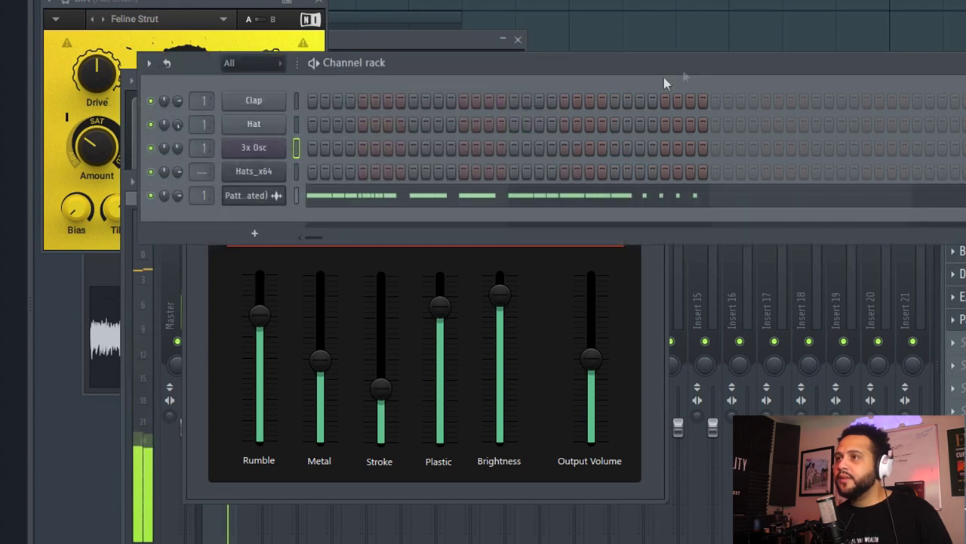
pyautogui.click(275, 197)
pyautogui.moveTo(361, 247); pyautogui.dragTo(361, 265)
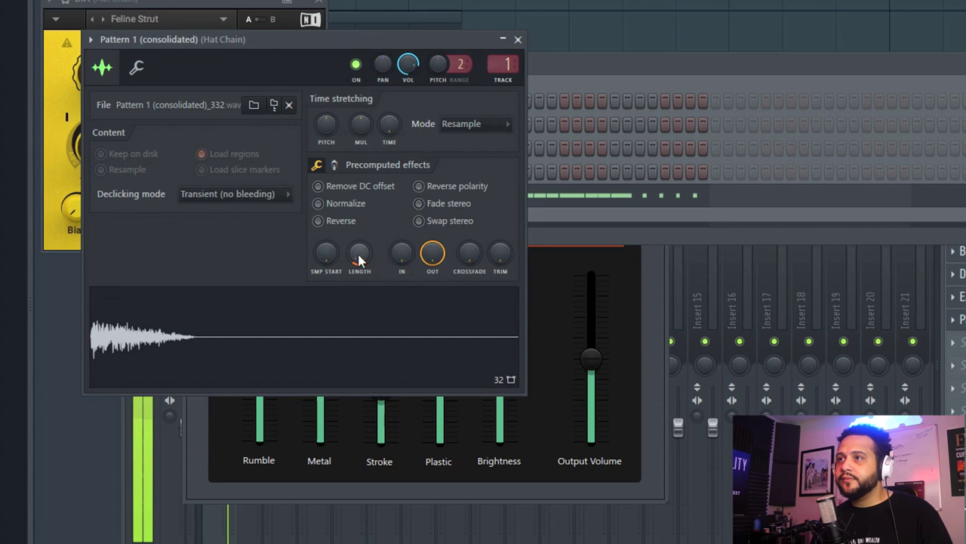
pyautogui.click(336, 165)
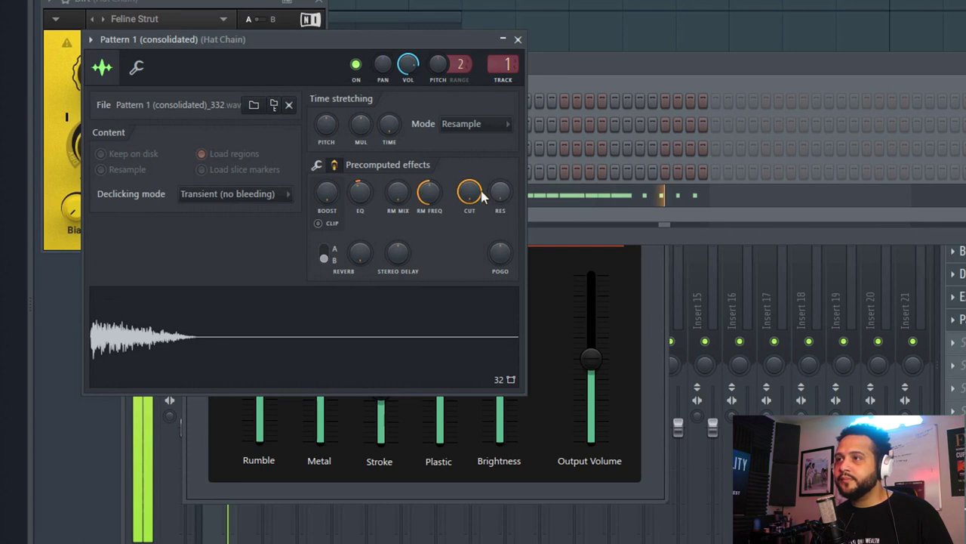
pyautogui.moveTo(475, 193); pyautogui.dragTo(500, 176)
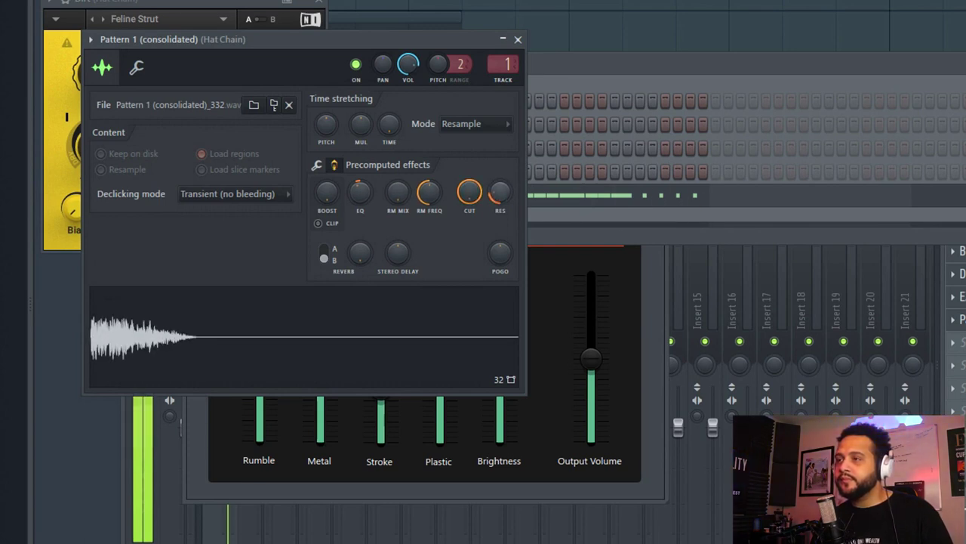
pyautogui.moveTo(502, 261); pyautogui.dragTo(504, 256)
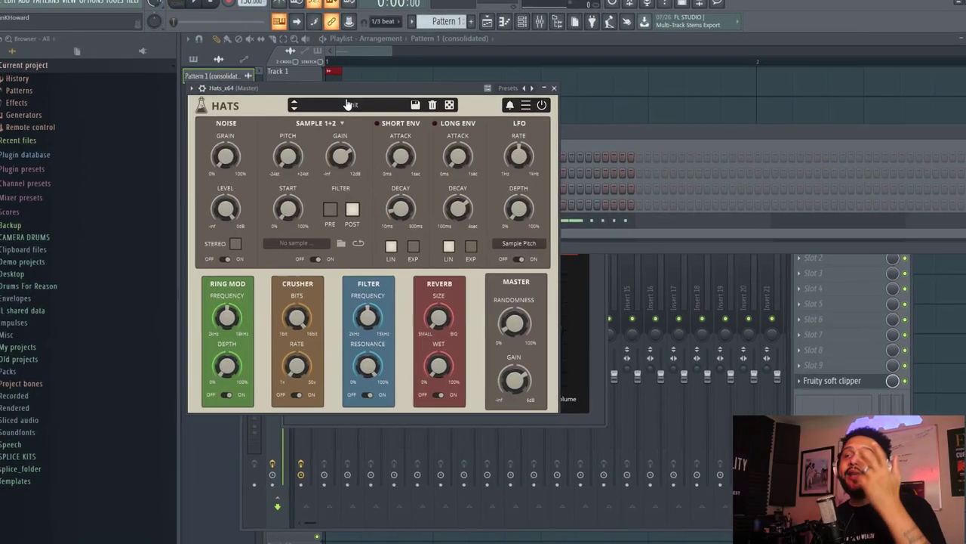
# Step: Load the 808 CH+CY factory preset in HATS and audition the following presets up to 808 Mod
pyautogui.click(348, 104)
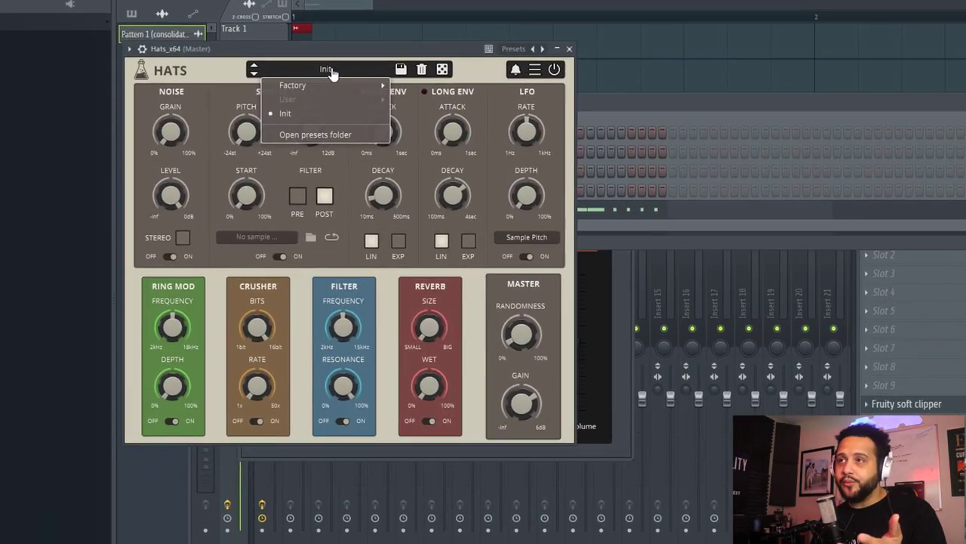
pyautogui.moveTo(330, 83)
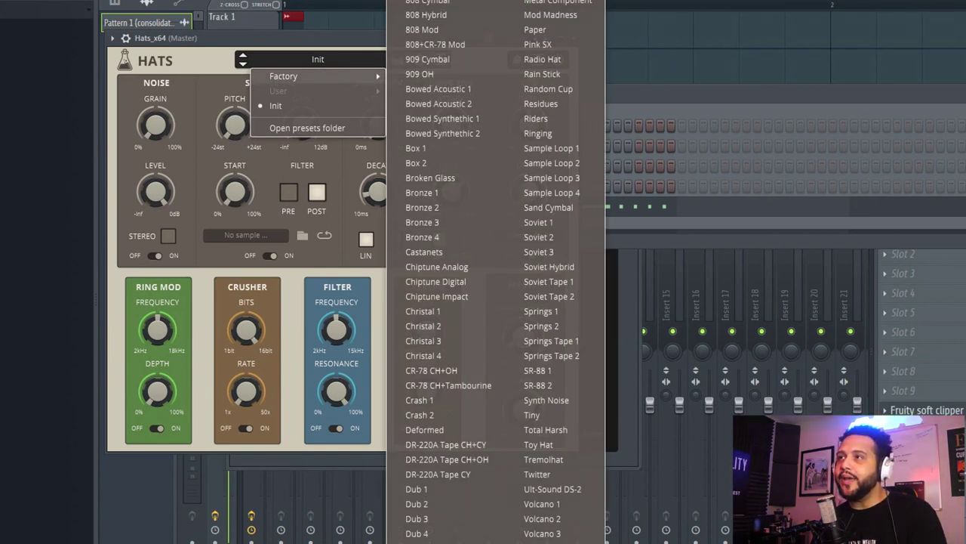
pyautogui.click(427, 0)
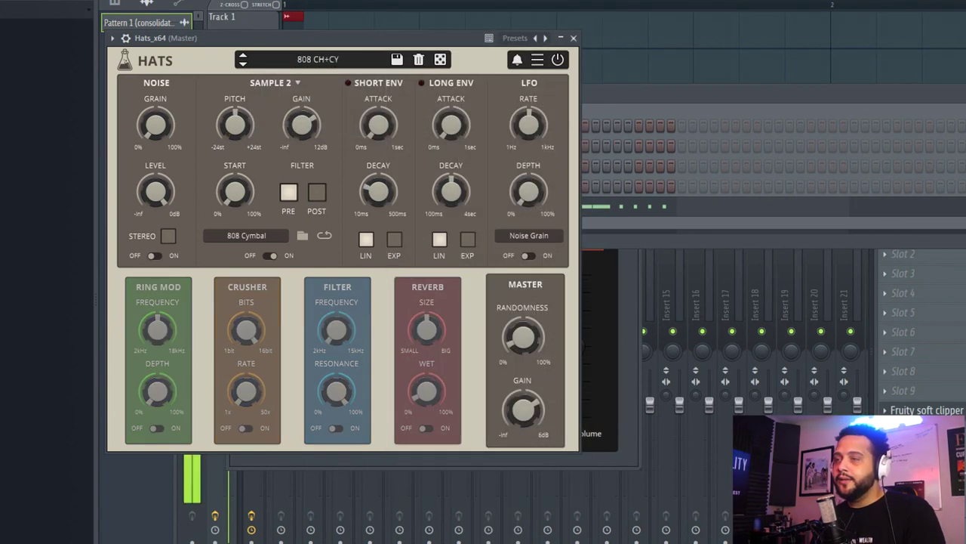
pyautogui.click(241, 66)
pyautogui.click(241, 66)
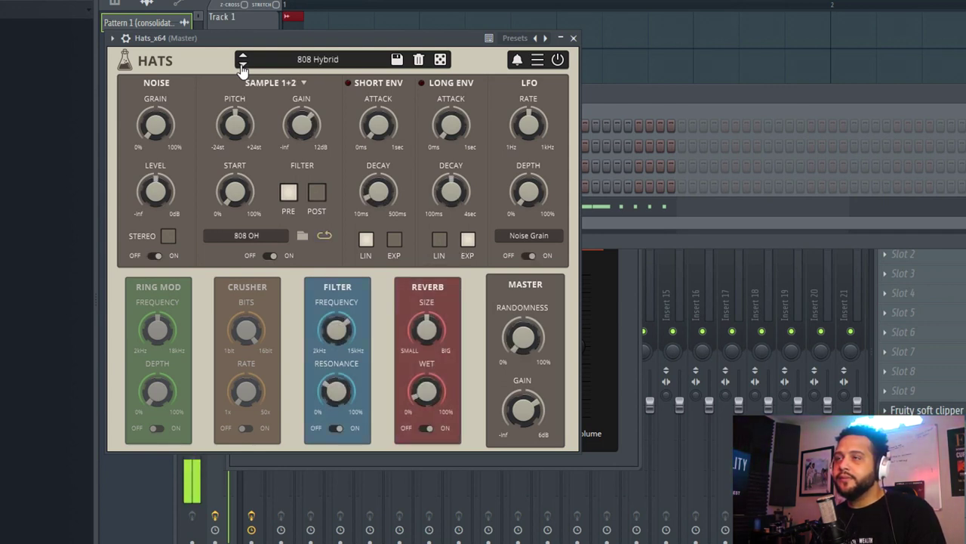
pyautogui.click(242, 66)
pyautogui.click(241, 66)
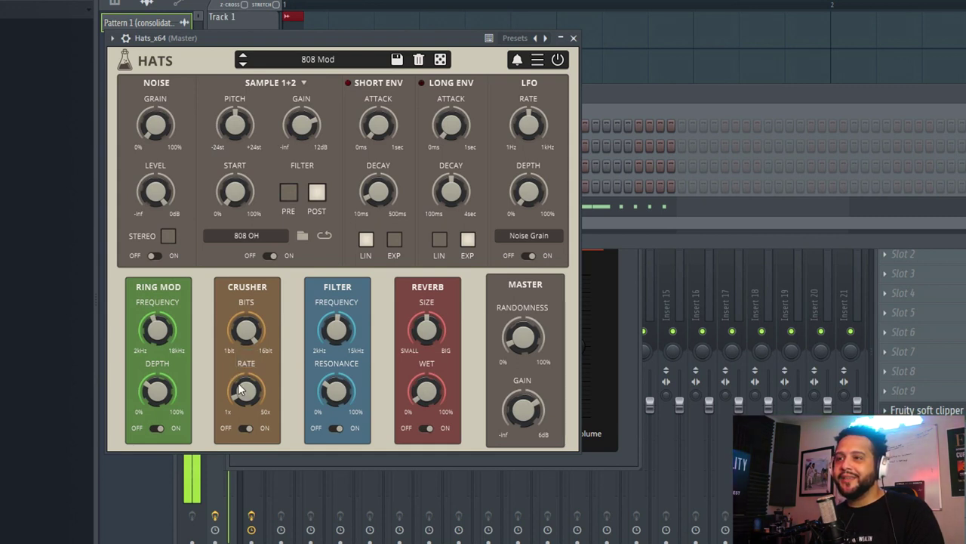
pyautogui.moveTo(240, 395)
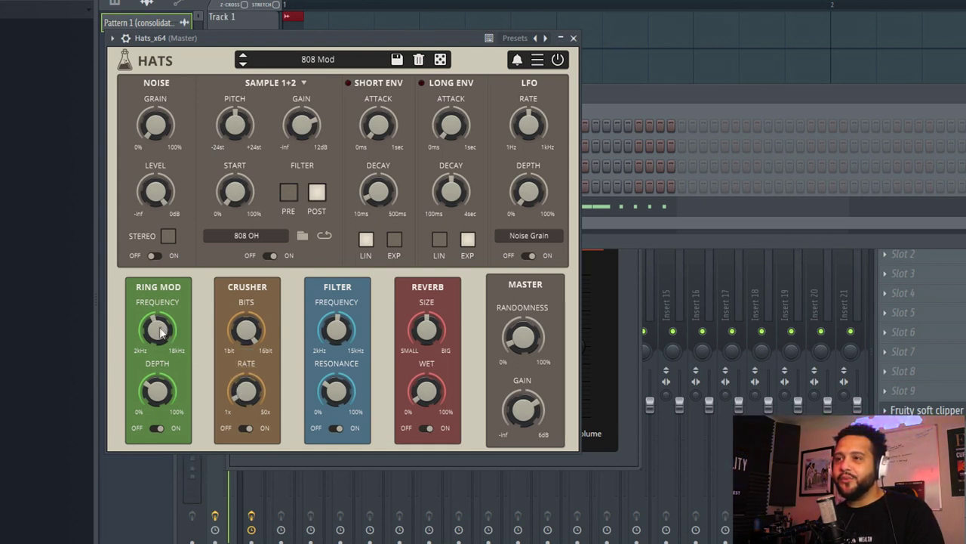
# Step: Raise the Ring Mod frequency in HATS to about 6.55 kHz and close the plugin window
pyautogui.moveTo(160, 333); pyautogui.dragTo(165, 271)
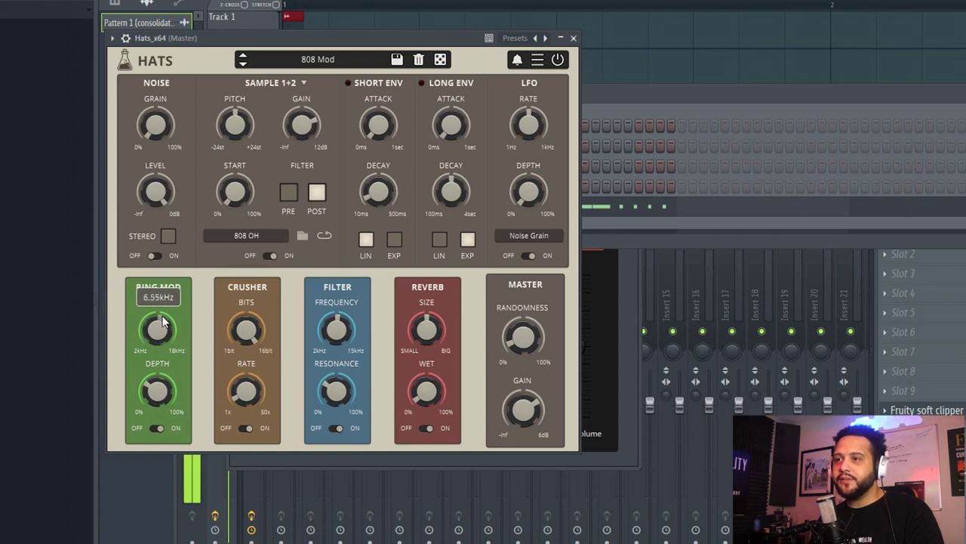
pyautogui.moveTo(156, 379)
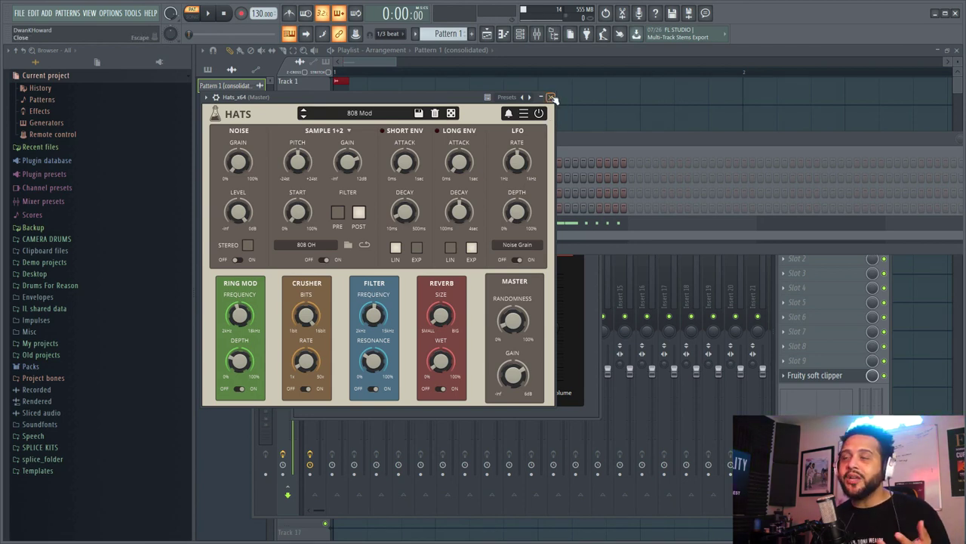
pyautogui.click(550, 98)
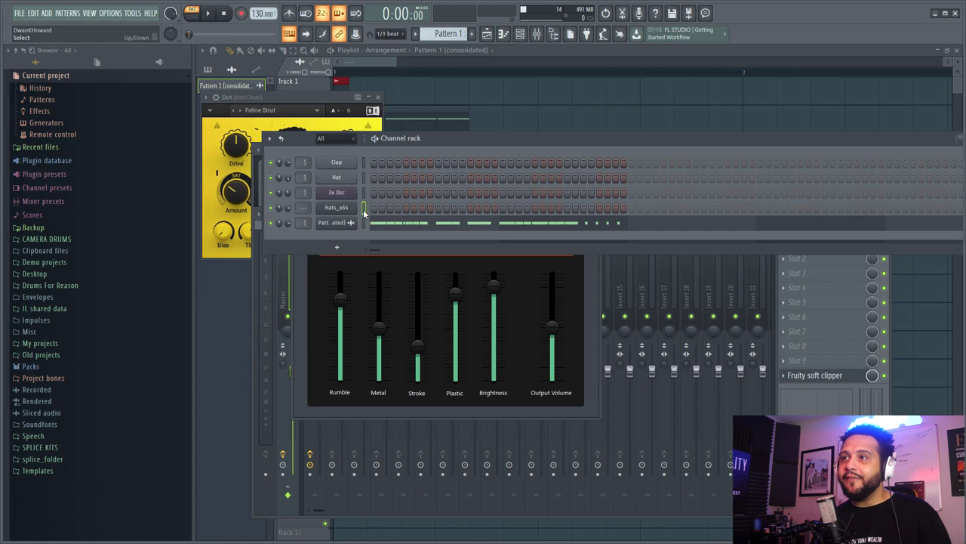
# Step: Add a C3 note at the start of bar 1 for Hats_x64 and cut the notes of the Pattern 1 (consolidated) channel
pyautogui.rightClick(337, 207)
pyautogui.click(332, 210)
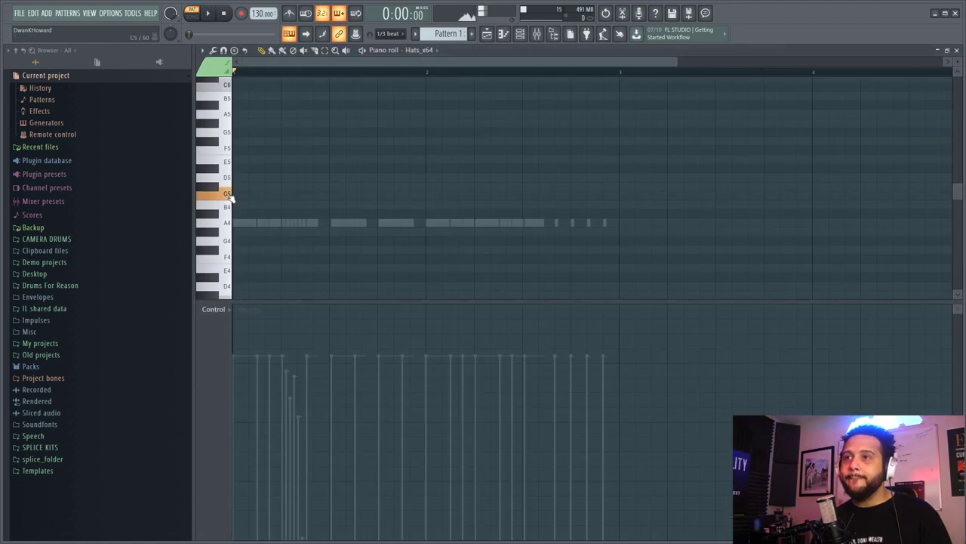
pyautogui.scroll(-6, 213, 241)
pyautogui.click(213, 242)
pyautogui.click(214, 249)
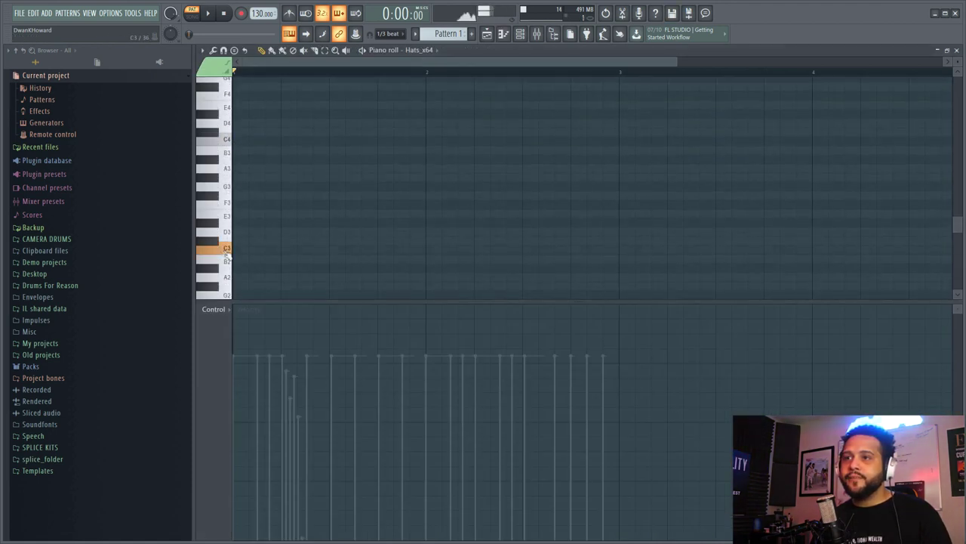
pyautogui.click(236, 250)
pyautogui.click(956, 51)
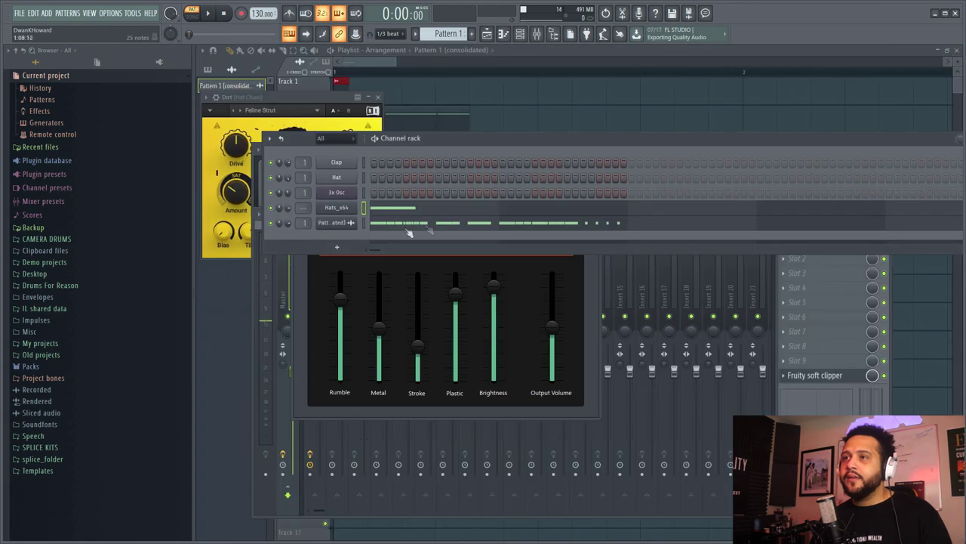
pyautogui.hotkey('ctrl', 'x')
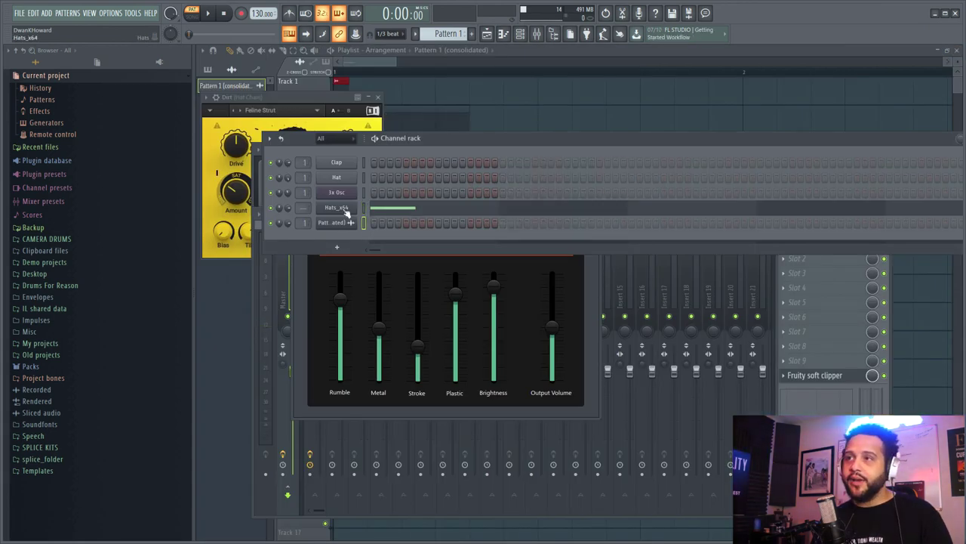
# Step: Place Pattern 1 at the start of Track 1, shorten it to 1/3 beat and render it to a 24Bit WAV with Cut remainder
pyautogui.rightClick(347, 209)
pyautogui.click(385, 68)
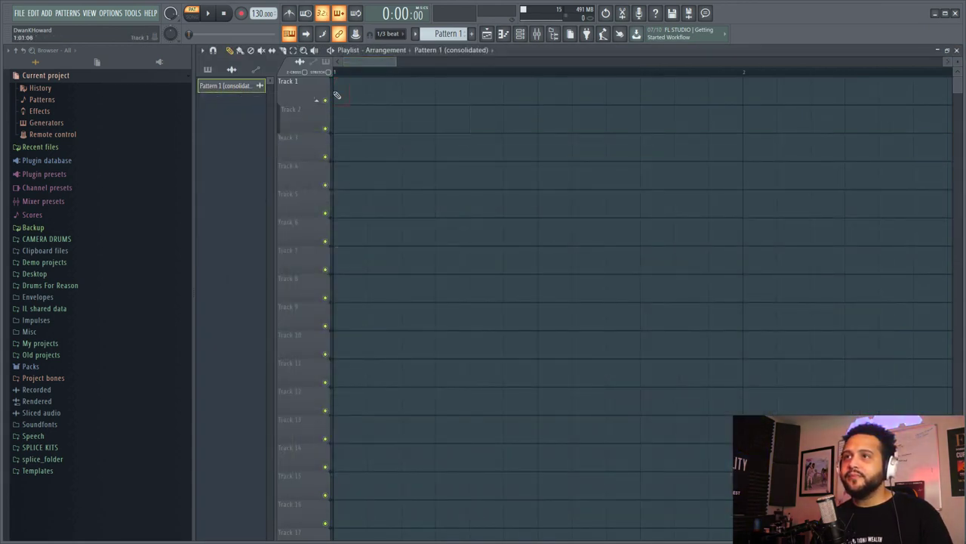
pyautogui.moveTo(222, 86); pyautogui.dragTo(413, 100)
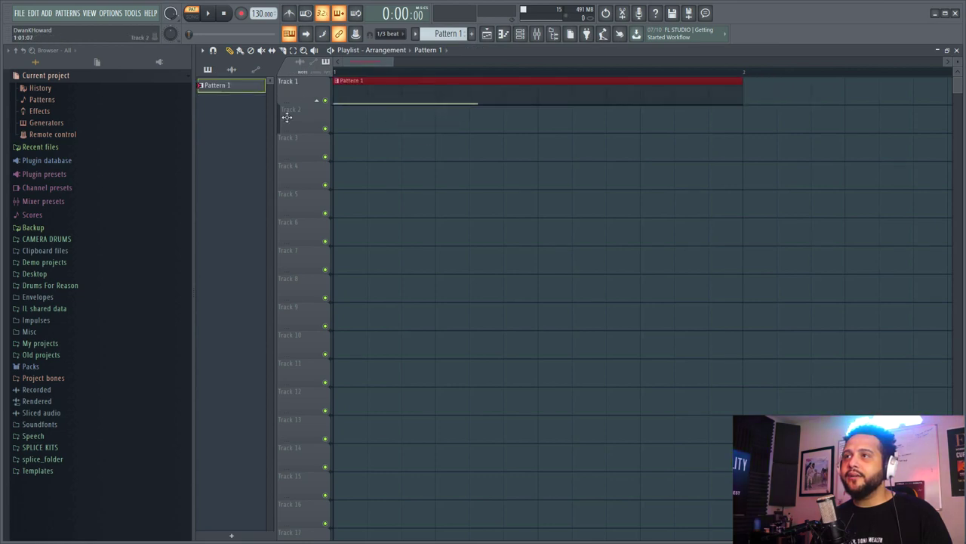
pyautogui.moveTo(744, 93); pyautogui.dragTo(368, 93)
pyautogui.hotkey('ctrl', 'alt', 'c')
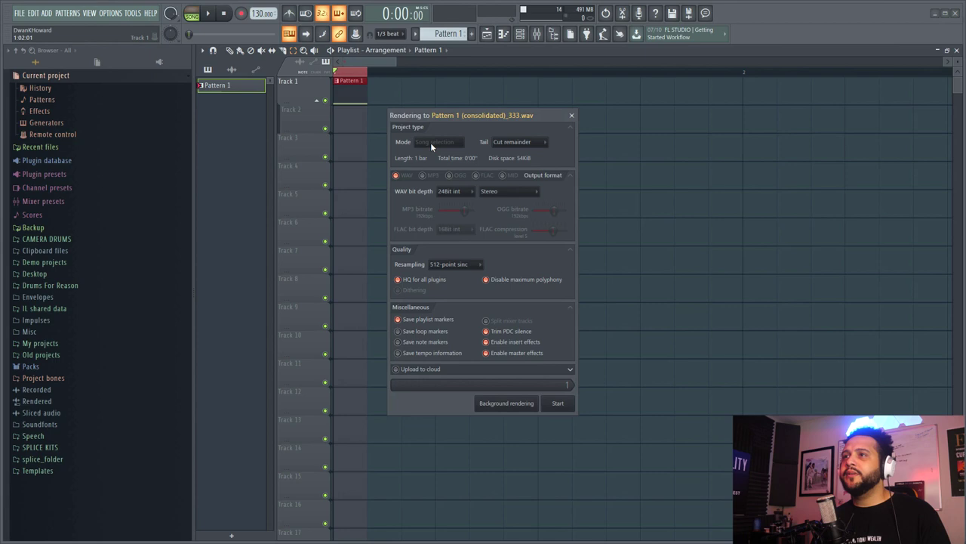
pyautogui.click(558, 403)
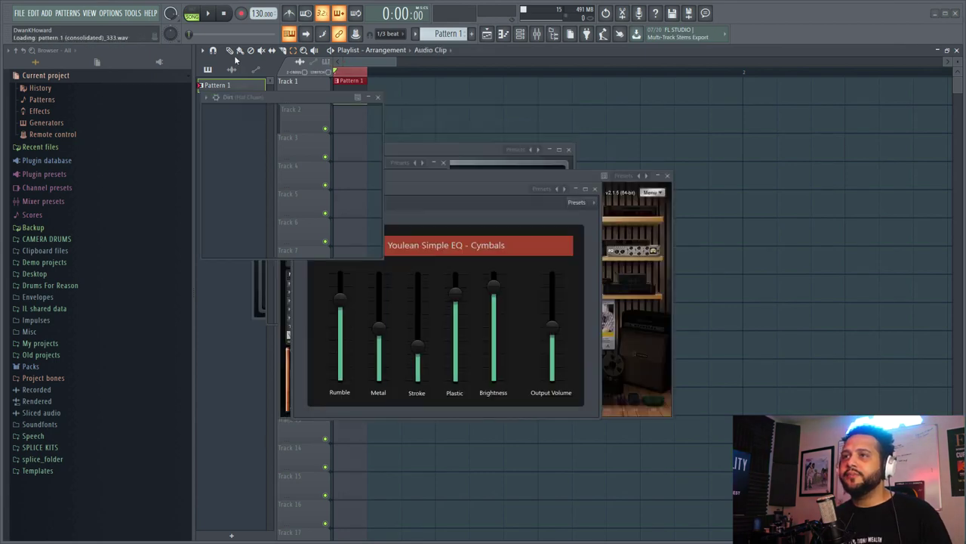
# Step: Normalize the rendered Pattern 1 (consolidated) #2 sample and add a slight stereo delay to it
pyautogui.doubleClick(346, 92)
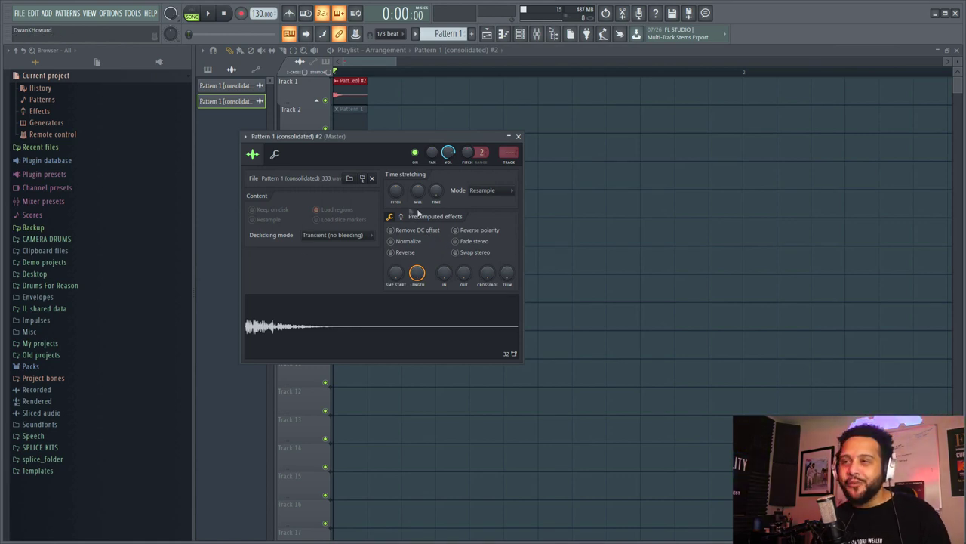
pyautogui.click(391, 241)
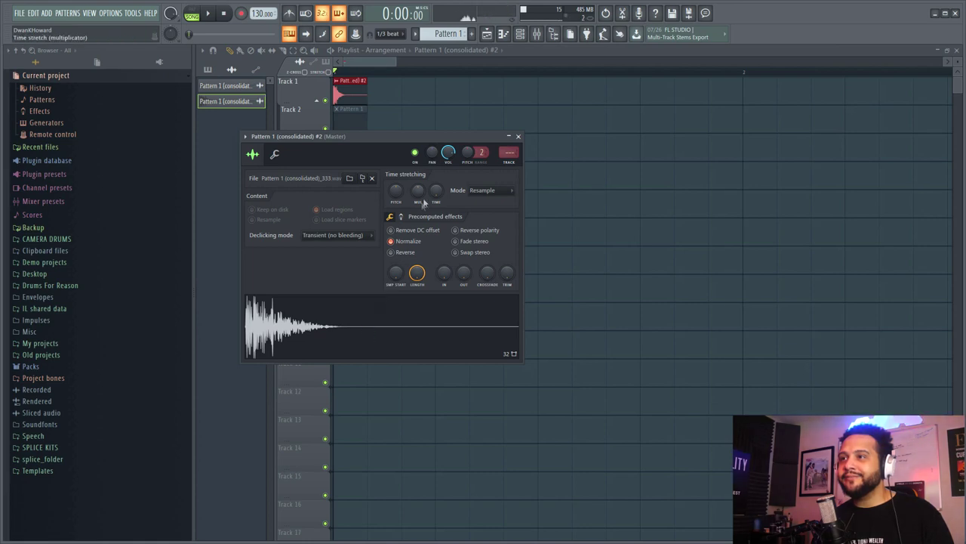
pyautogui.click(402, 217)
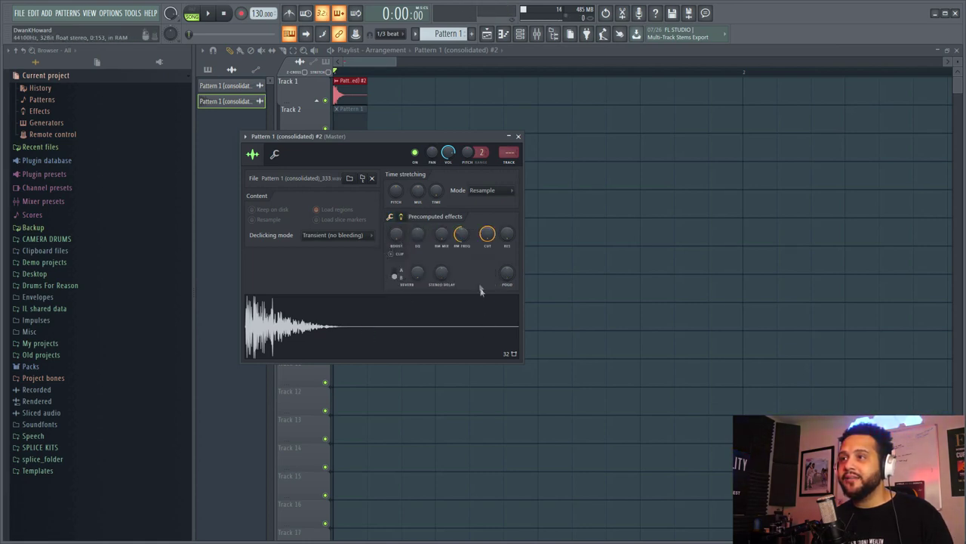
pyautogui.moveTo(442, 276); pyautogui.dragTo(441, 265)
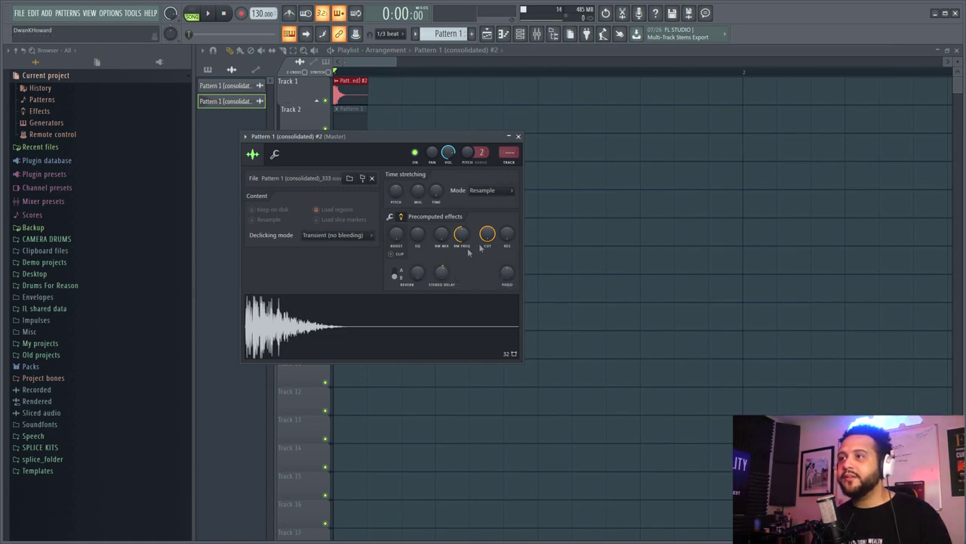
# Step: Start saving the modified sample as a WAV file and browse to the Slap Experts kit's Hi-Hats folder
pyautogui.rightClick(437, 305)
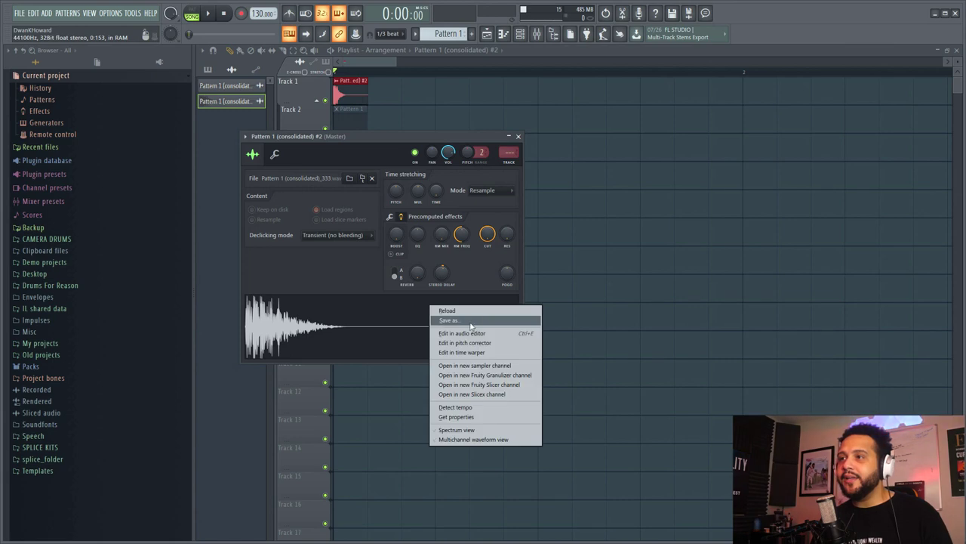
pyautogui.click(471, 323)
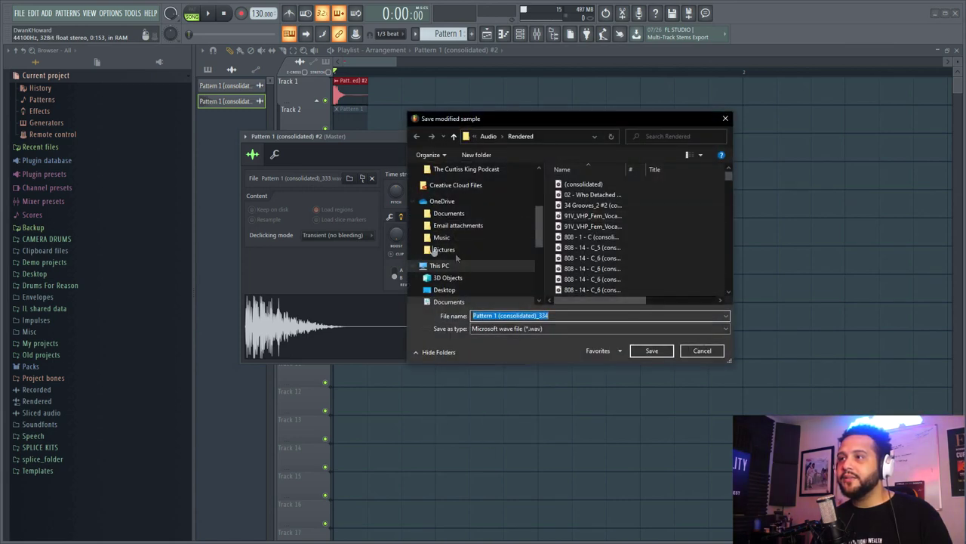
pyautogui.click(468, 170)
pyautogui.scroll(3, 472, 196)
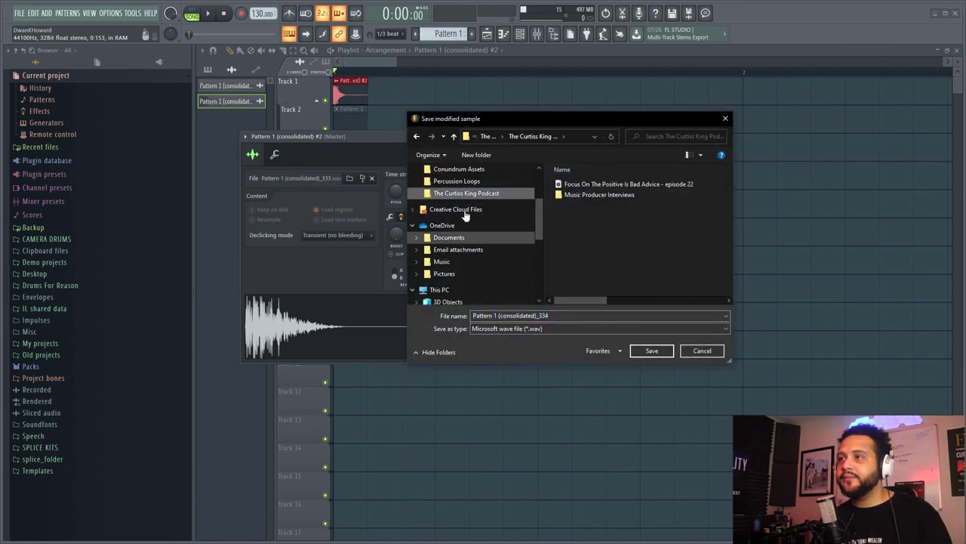
pyautogui.click(477, 195)
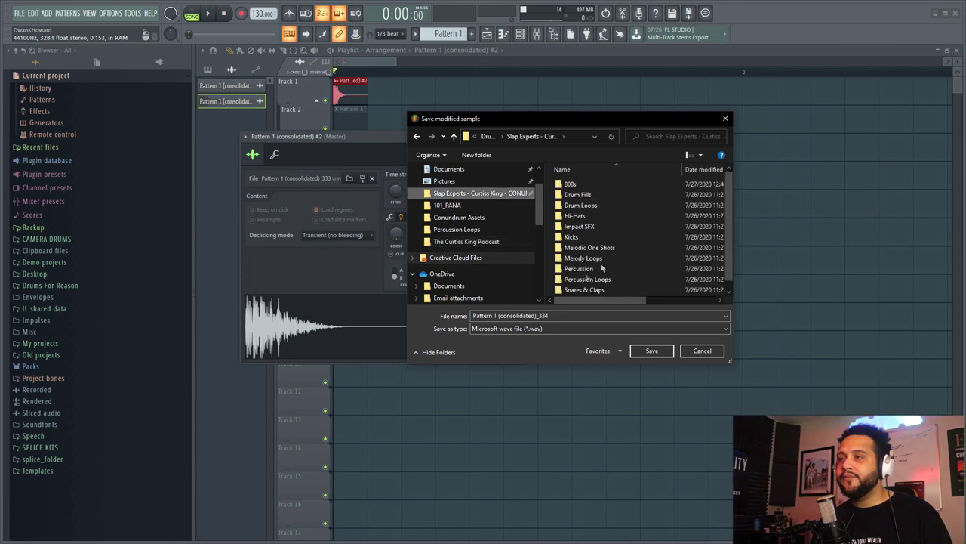
pyautogui.doubleClick(581, 216)
pyautogui.scroll(-2, 575, 268)
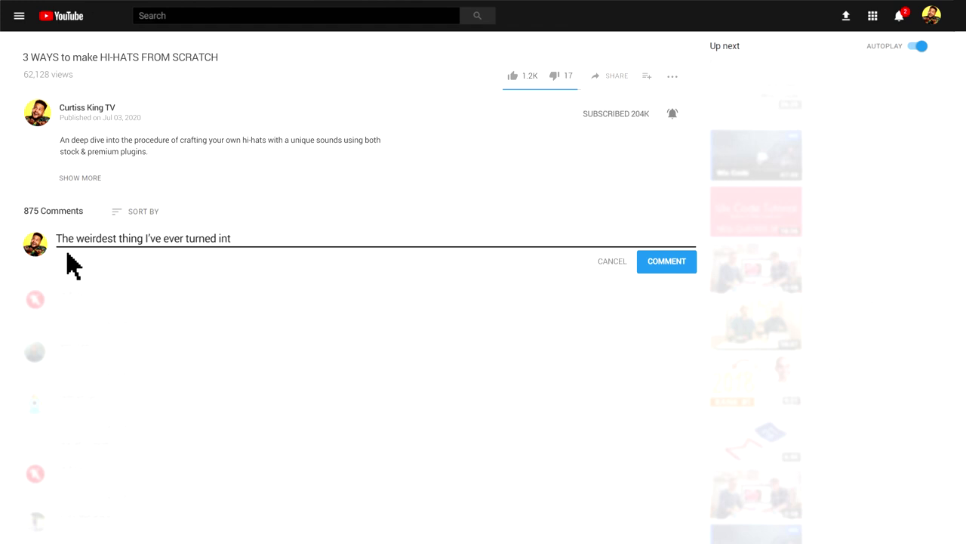
pyautogui.click(666, 261)
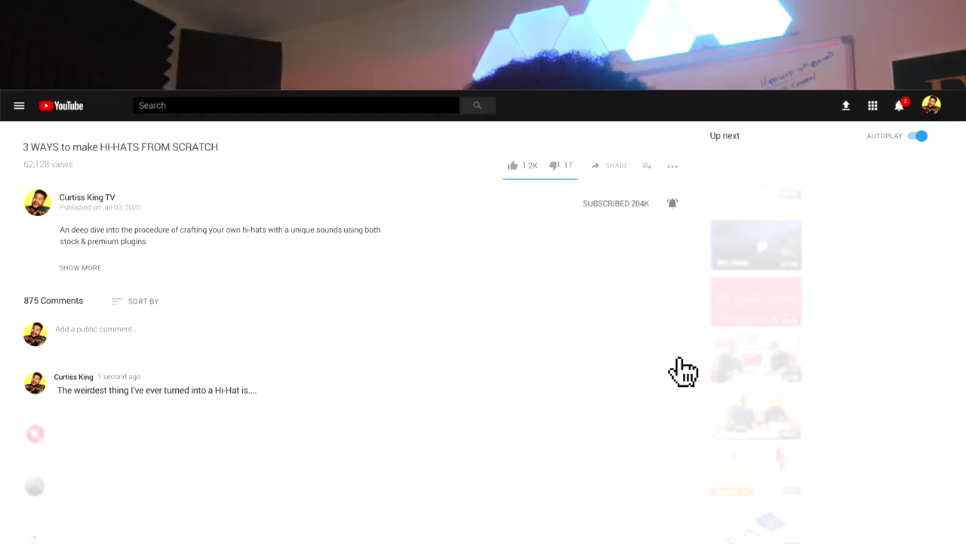